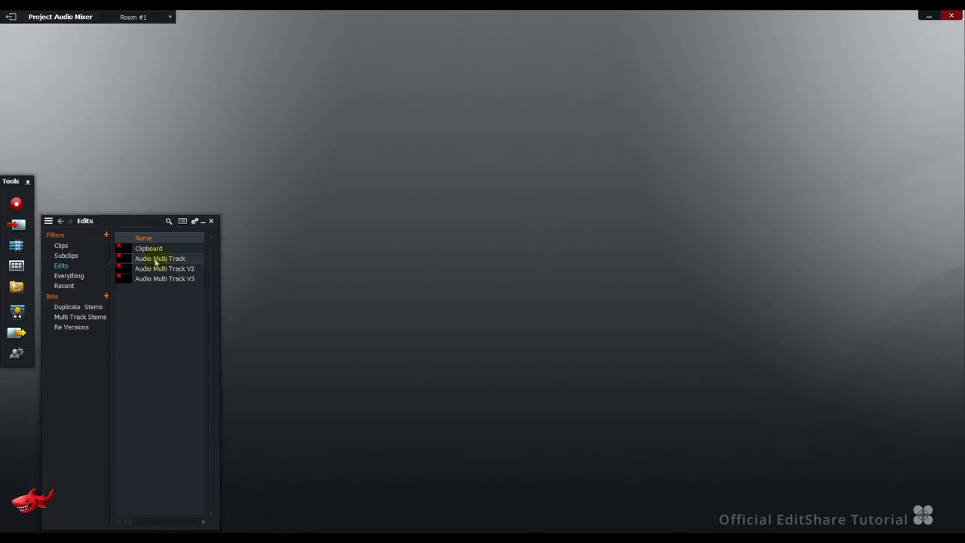
Open the Audio Multi Track edit and display its Audio Mixer panel
double_click(128, 262)
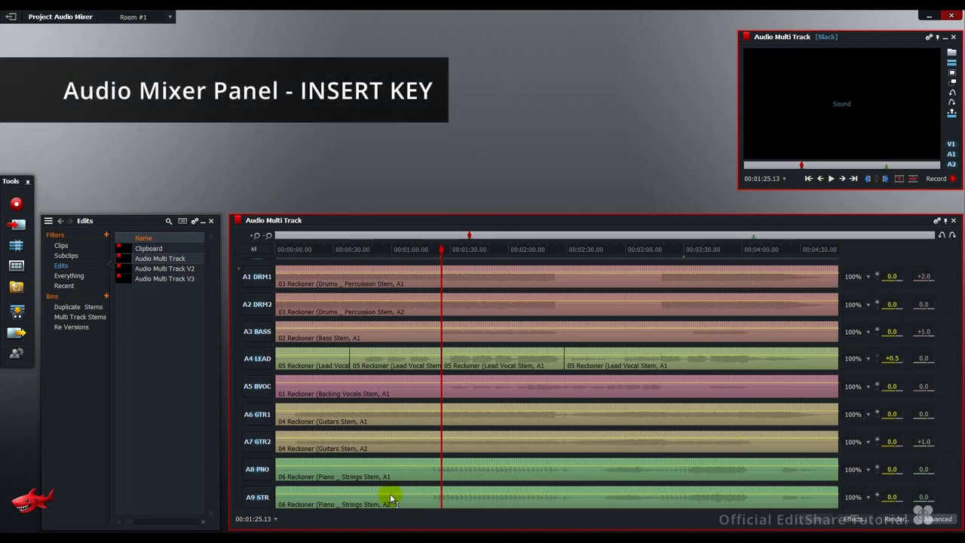
right_click(757, 114)
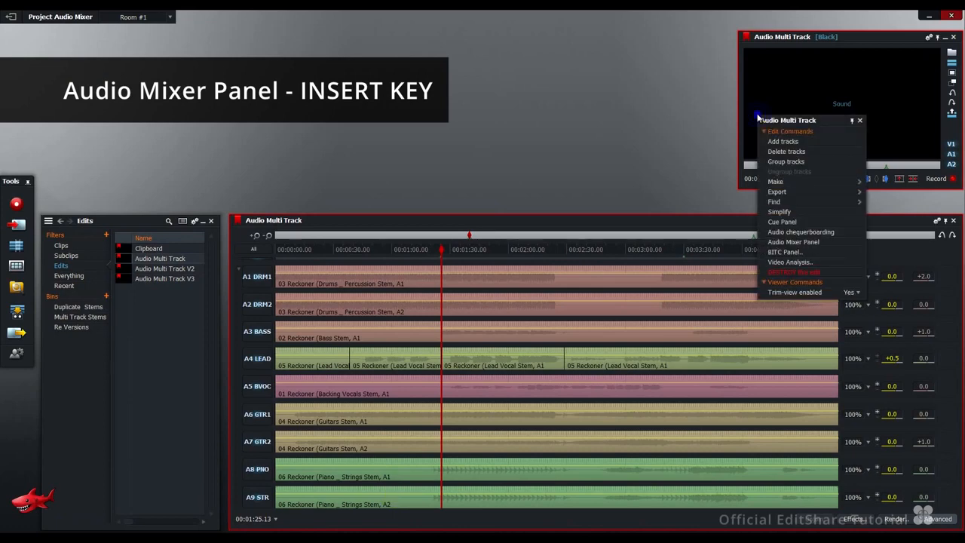
left_click(783, 245)
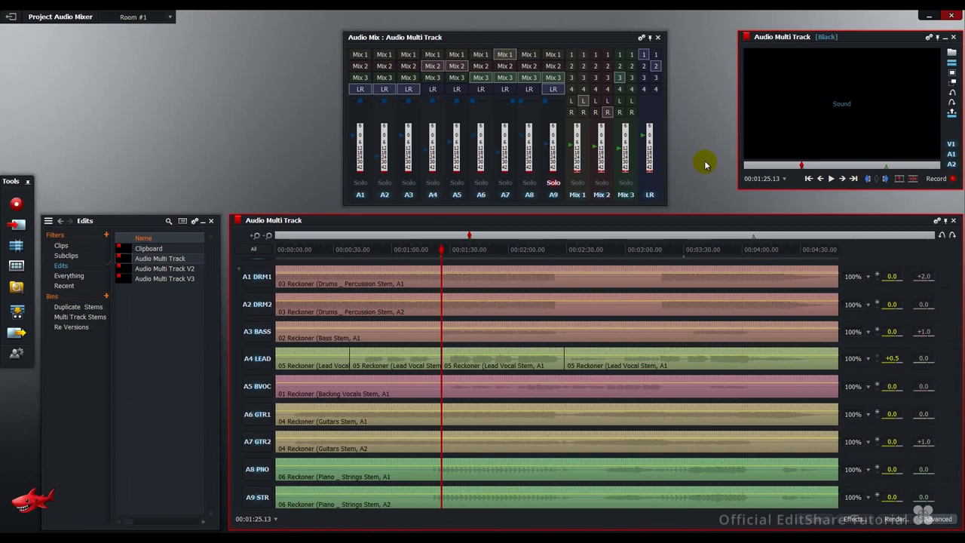
Load the Example 1 - Standard Configuration.tmx mixer configuration for the Audio Multi Track edit
left_click(642, 39)
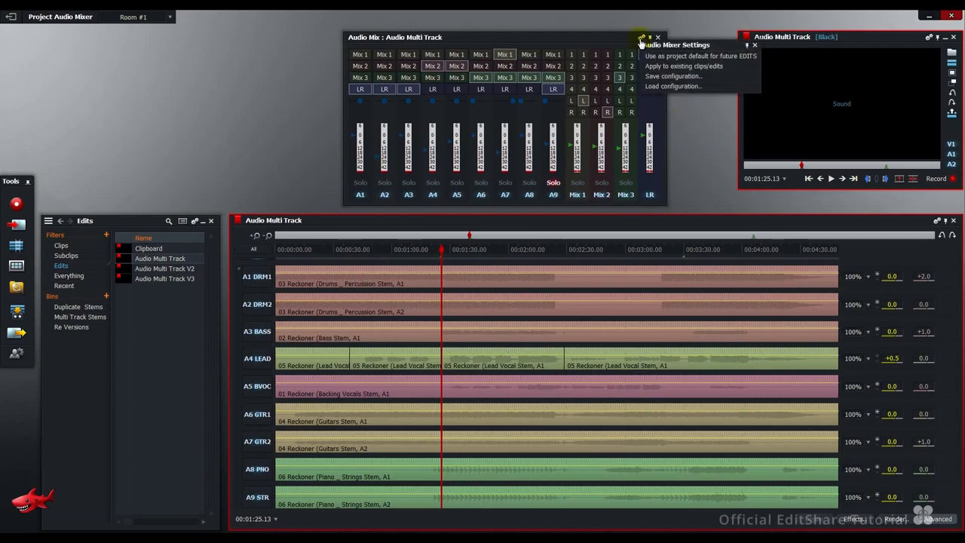
left_click(653, 87)
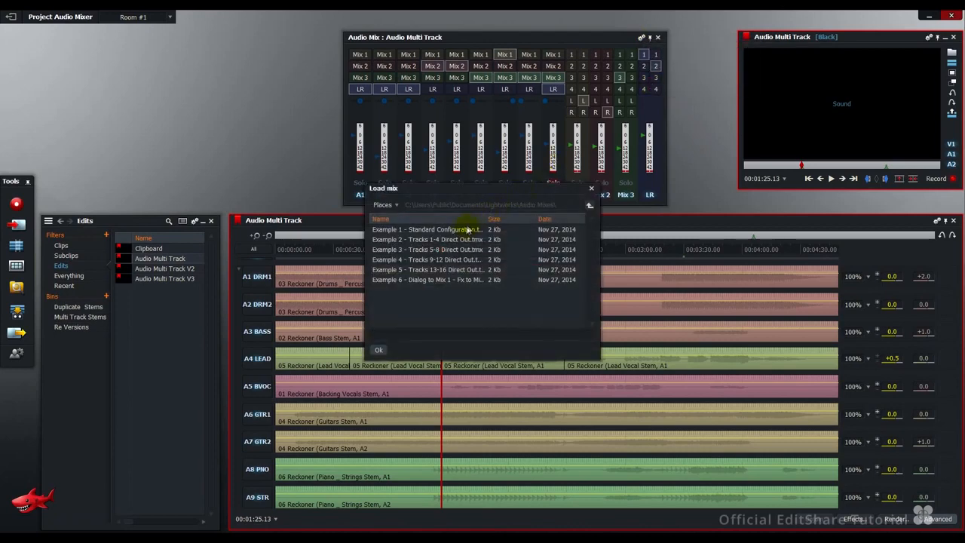
left_click(463, 230)
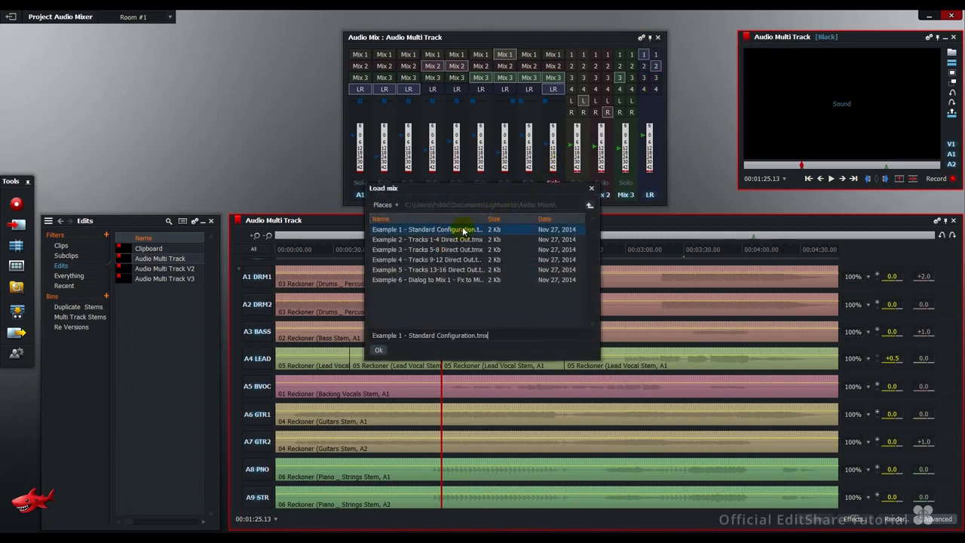
left_click_drag(485, 219, 497, 220)
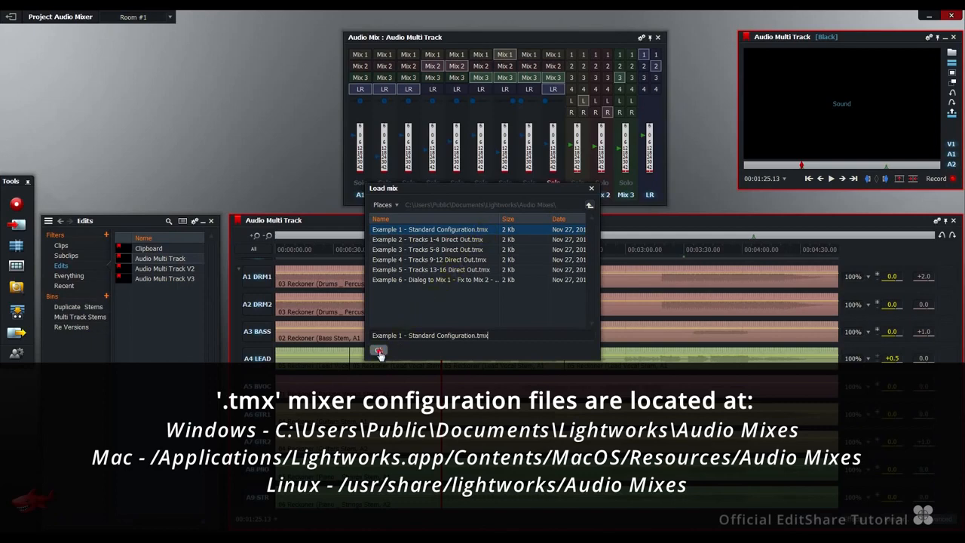
left_click(379, 352)
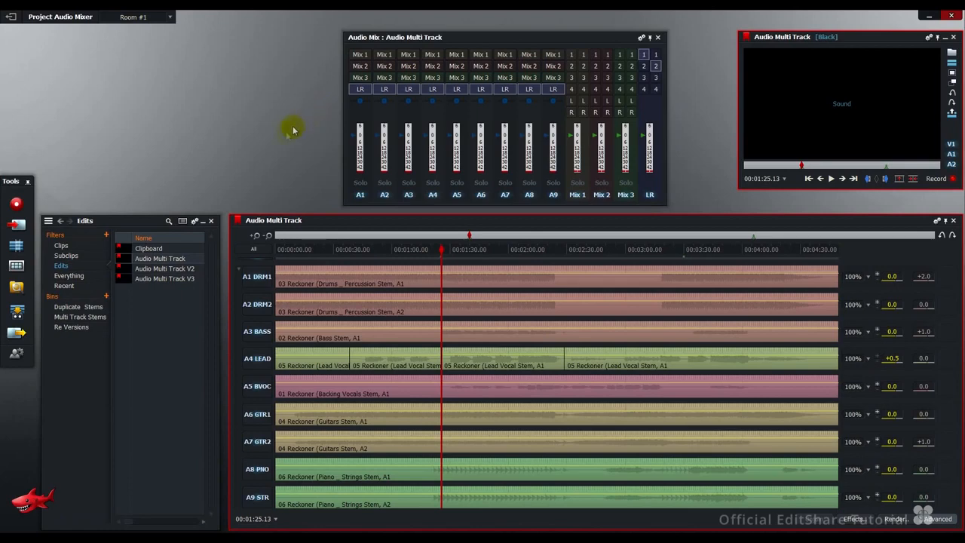
Open the 01 Reckoner backing vocals stem from the Multi Track Stems bin and compare its mixer layout with the edit's
left_click(94, 317)
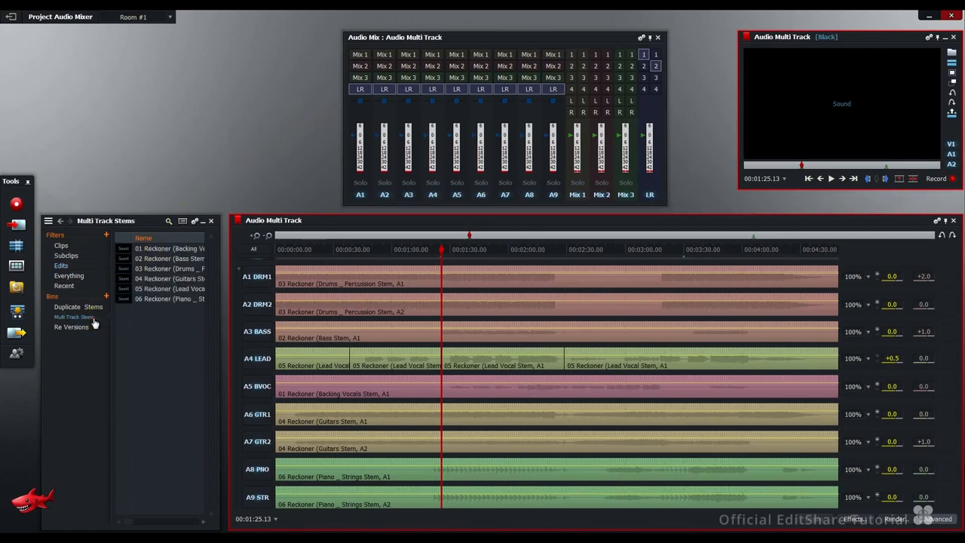
left_click(125, 251)
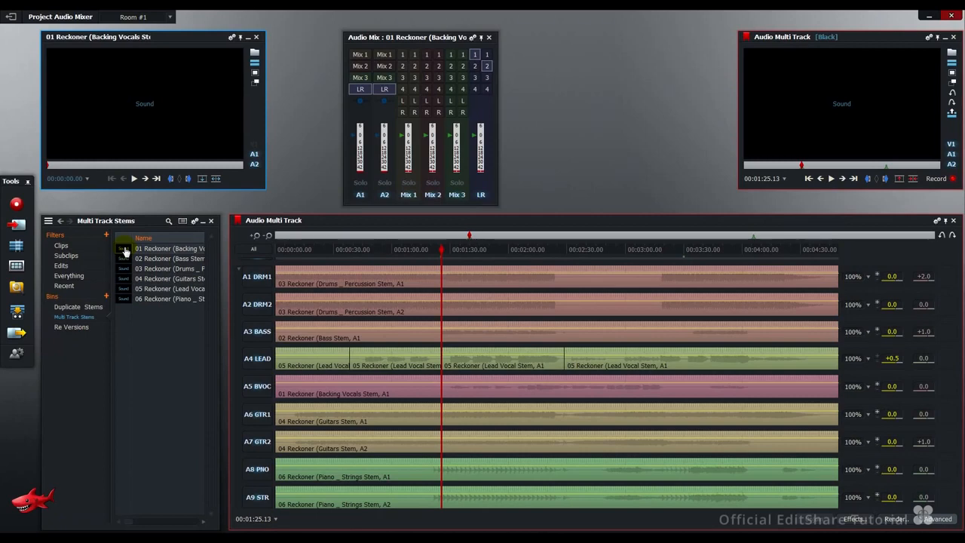
left_click(762, 119)
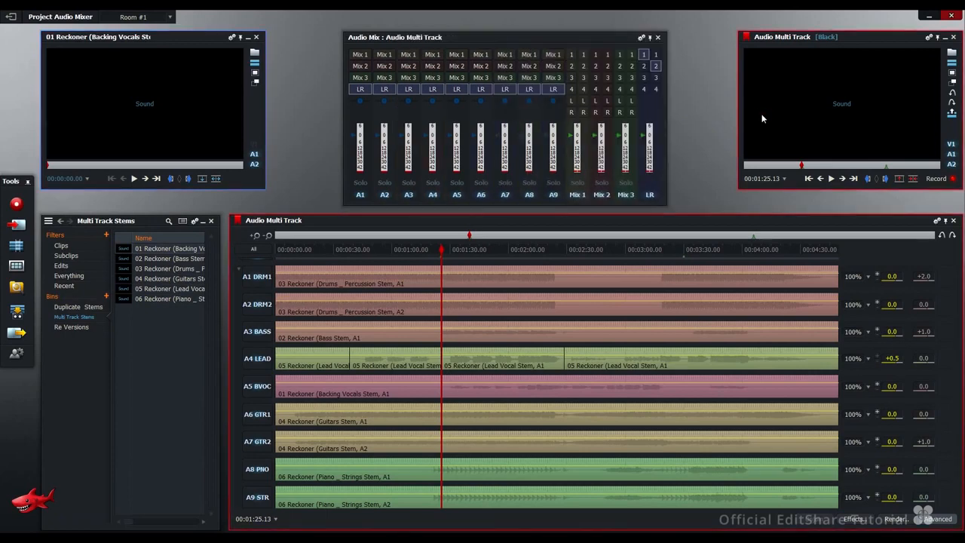
left_click(190, 88)
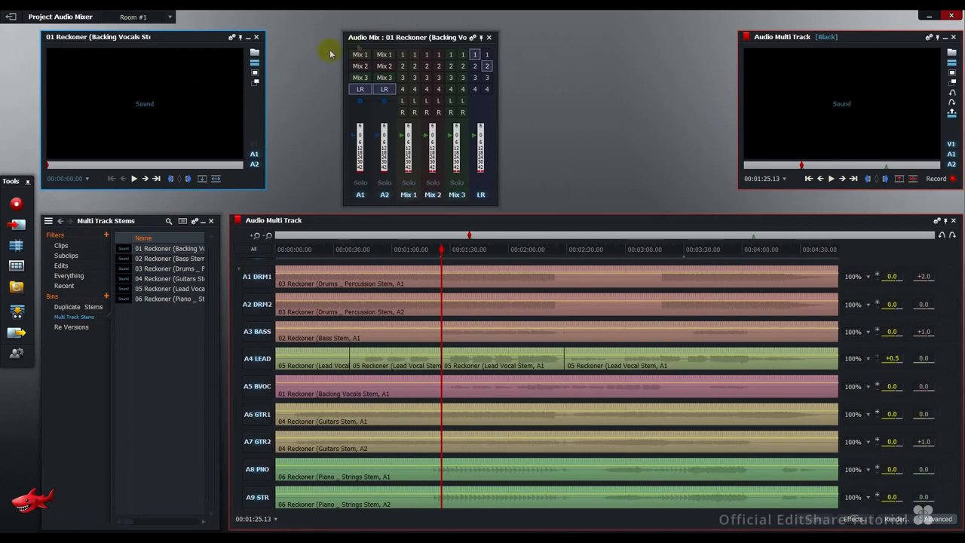
left_click(793, 88)
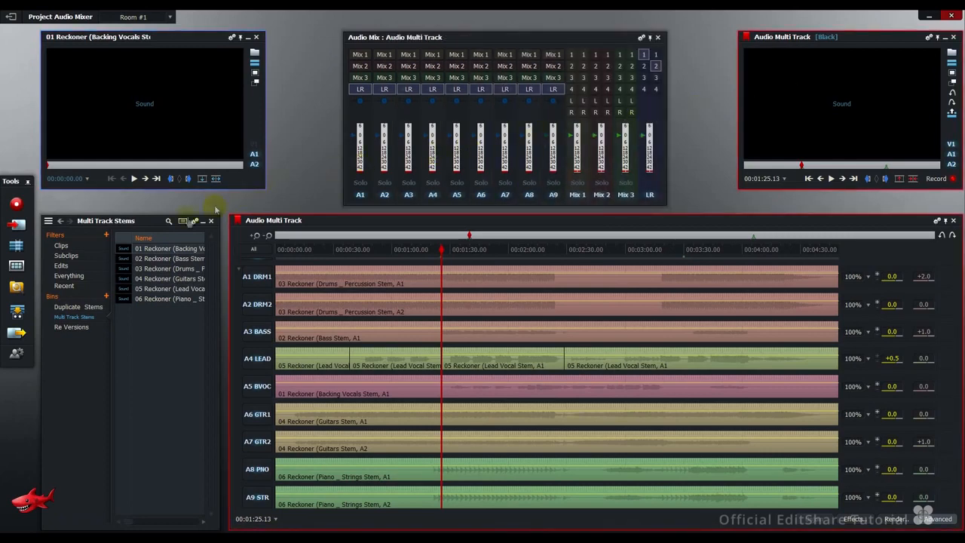
Show the bin as tiles and check the mixer for the 02, 03 and 04 Reckoner stems before returning to the edit
left_click(182, 222)
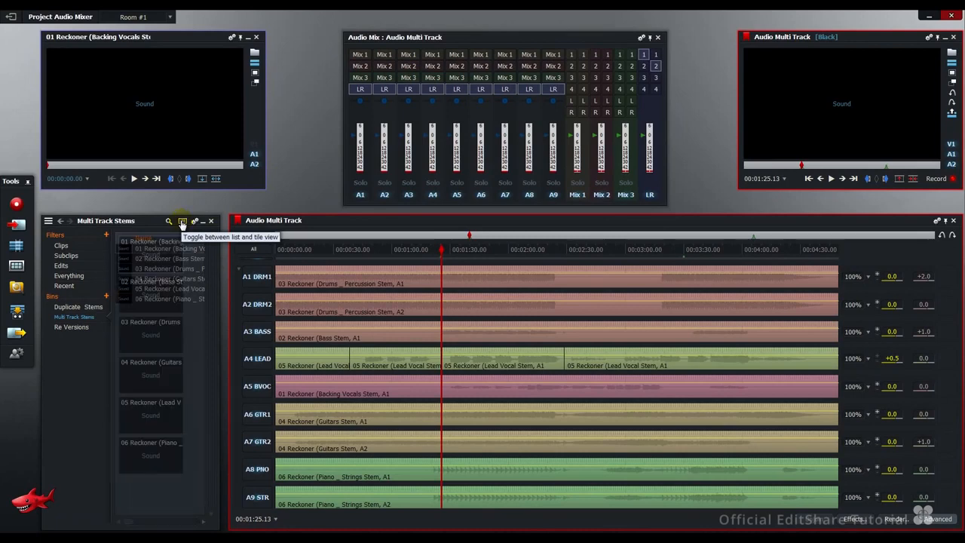
left_click(157, 295)
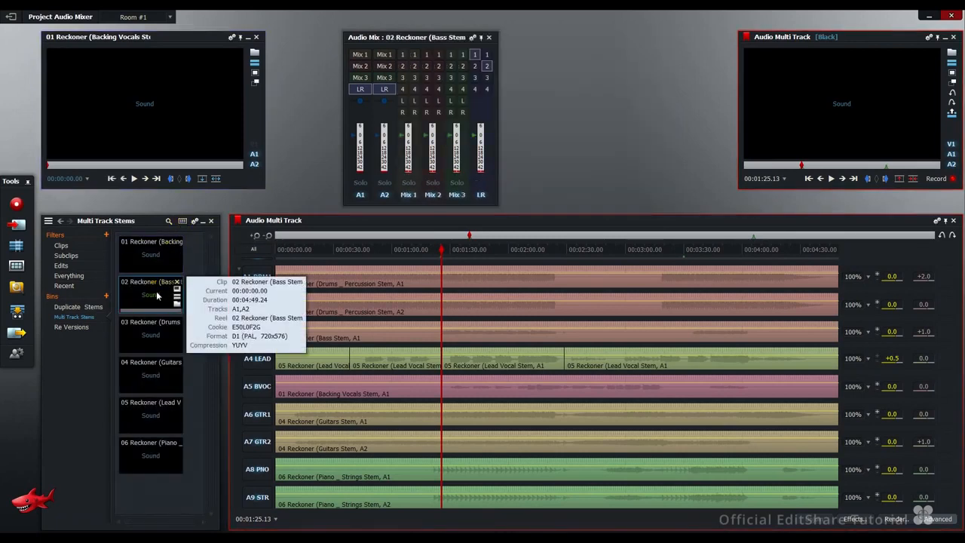
left_click(151, 334)
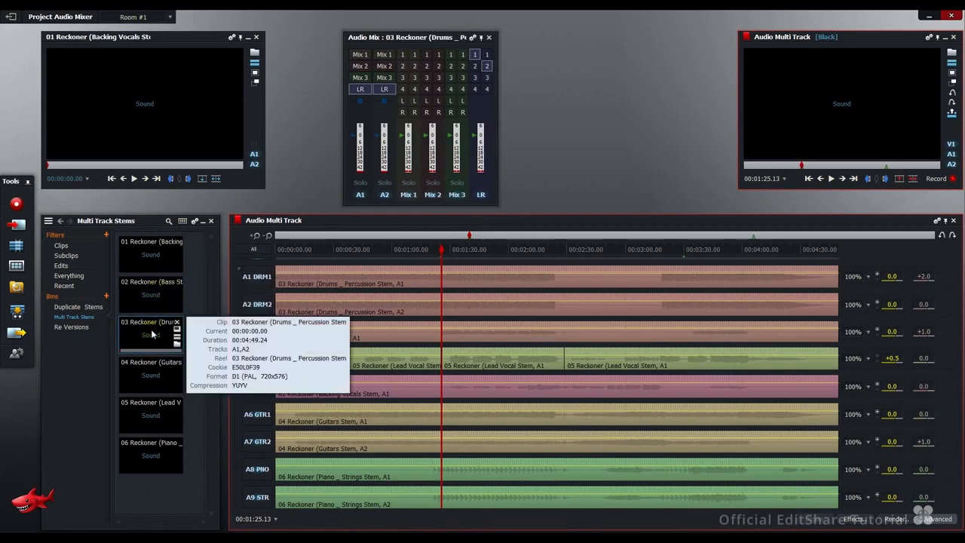
mouse_move(154, 375)
left_click(155, 376)
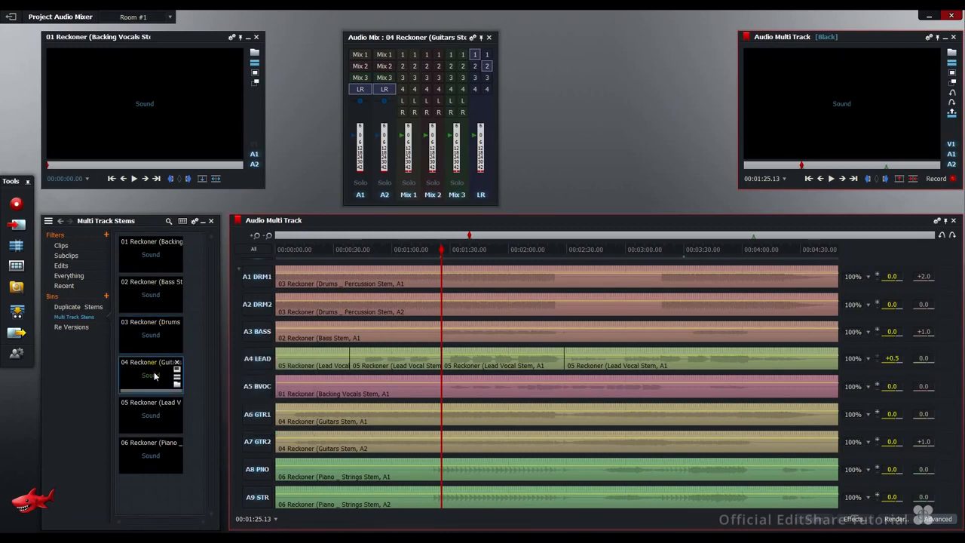
left_click(755, 136)
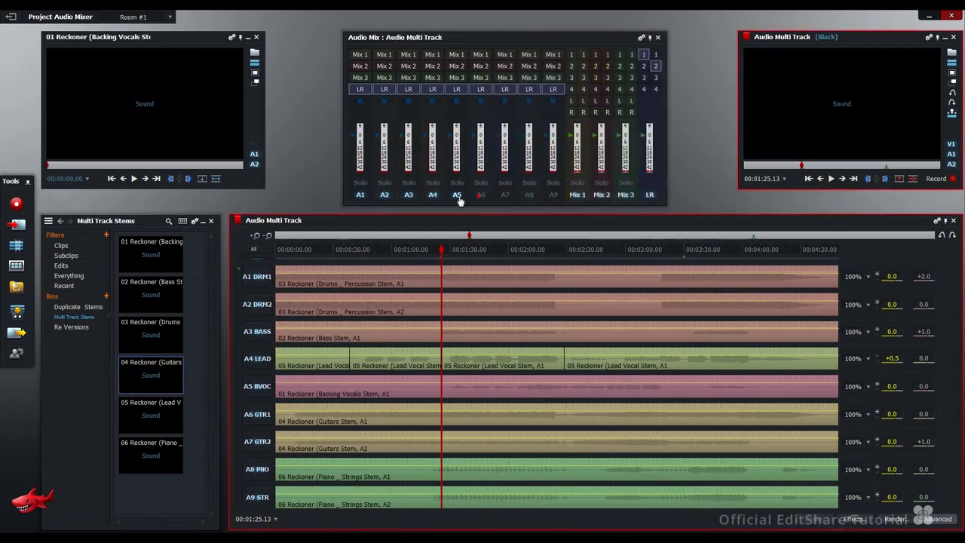
Mute all tracks A1 to A9 in the edit's audio mixer and re-enable them
left_click(360, 196)
left_click(365, 198)
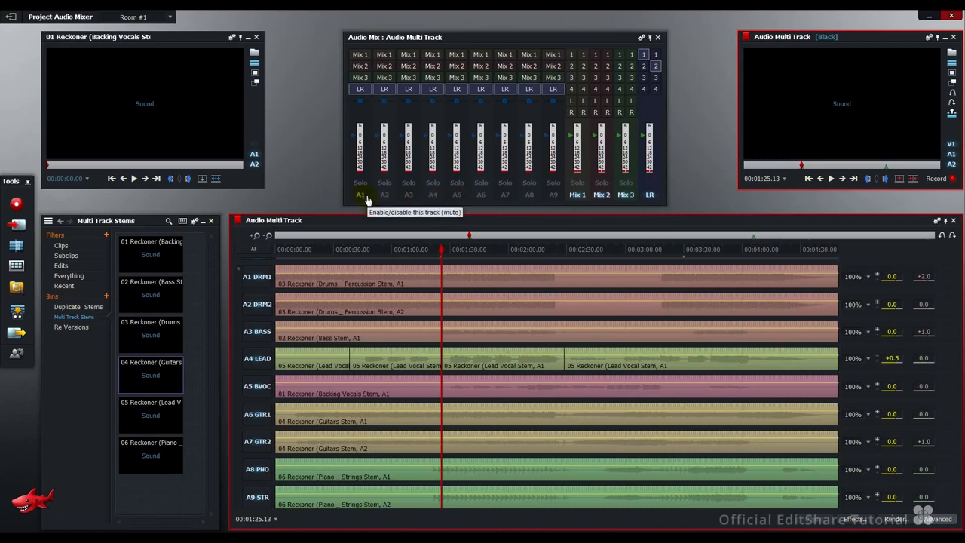
left_click(364, 197)
Play the edit and solo tracks A4, A3 and A8 in the mixer
key("space")
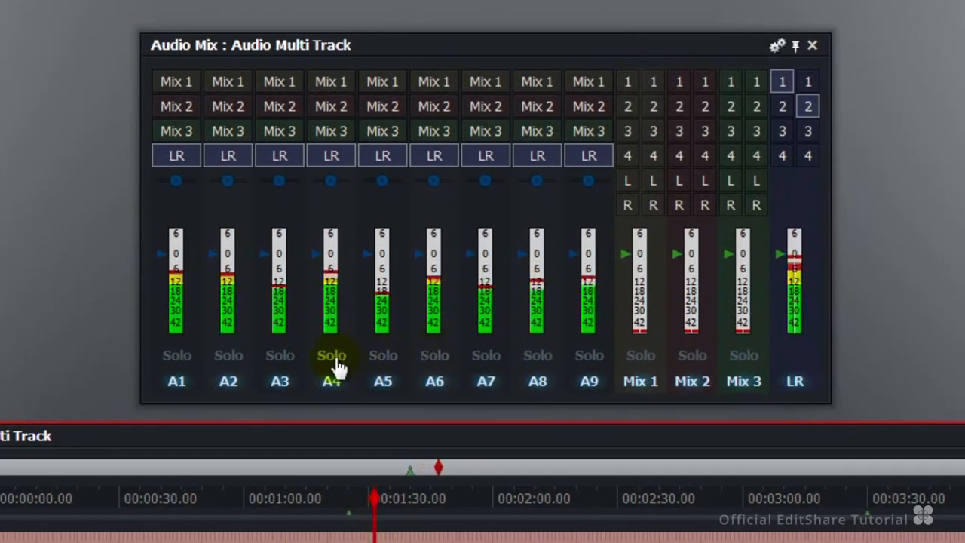
left_click(331, 356)
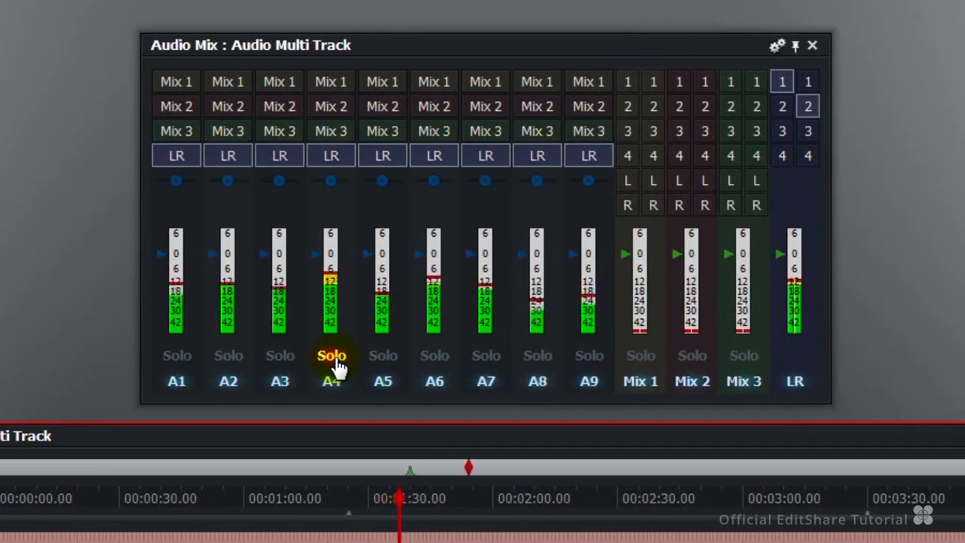
left_click(292, 362)
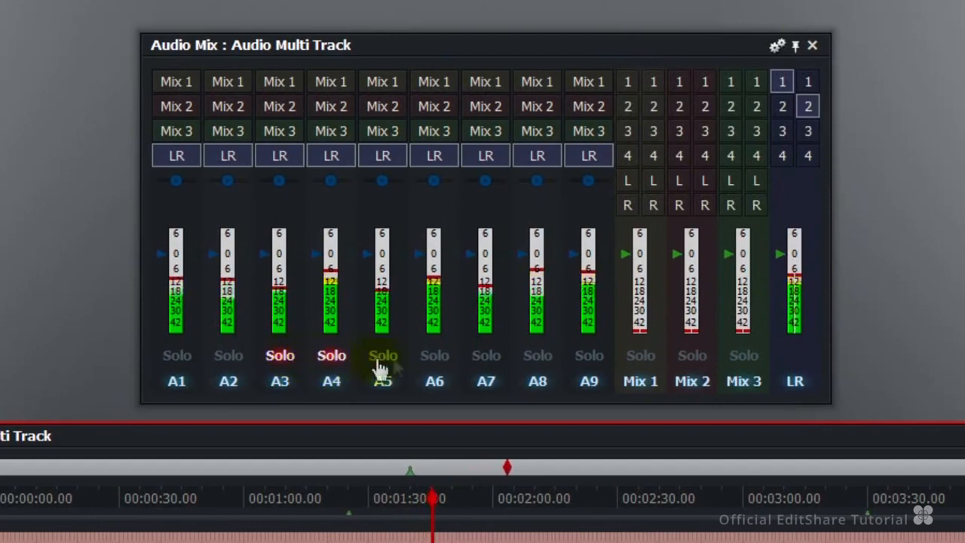
left_click(538, 356)
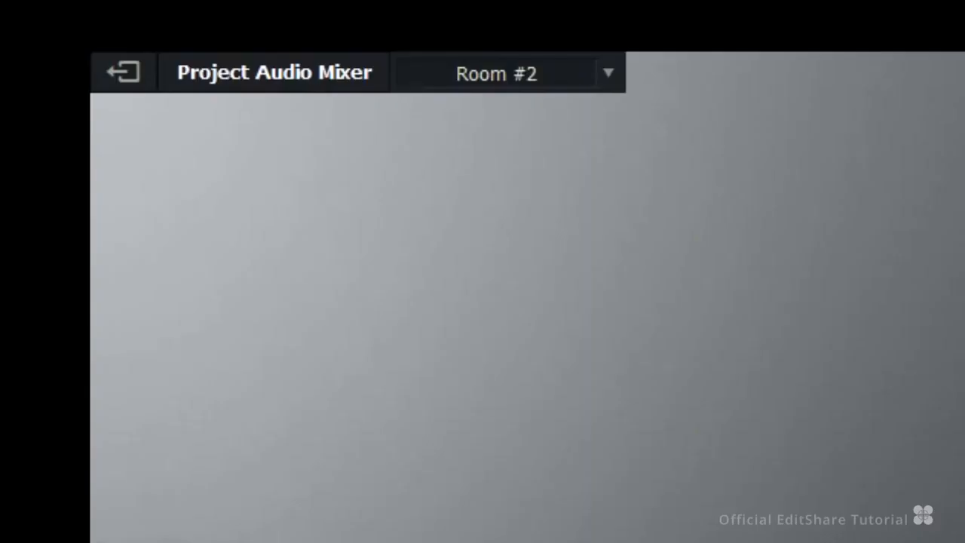
Exit to the Projects Browser and select System Sound as the IO device in the system settings
left_click(149, 76)
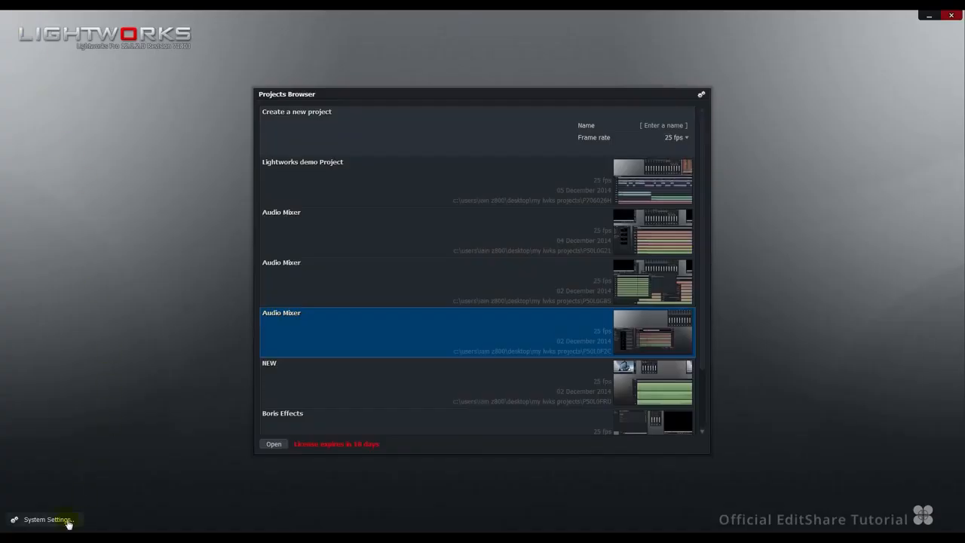
left_click(69, 519)
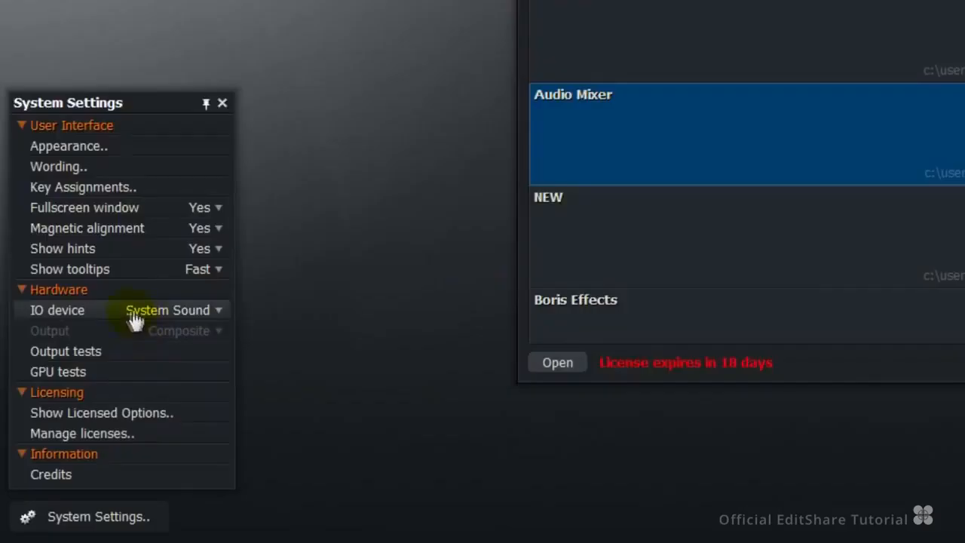
left_click(198, 315)
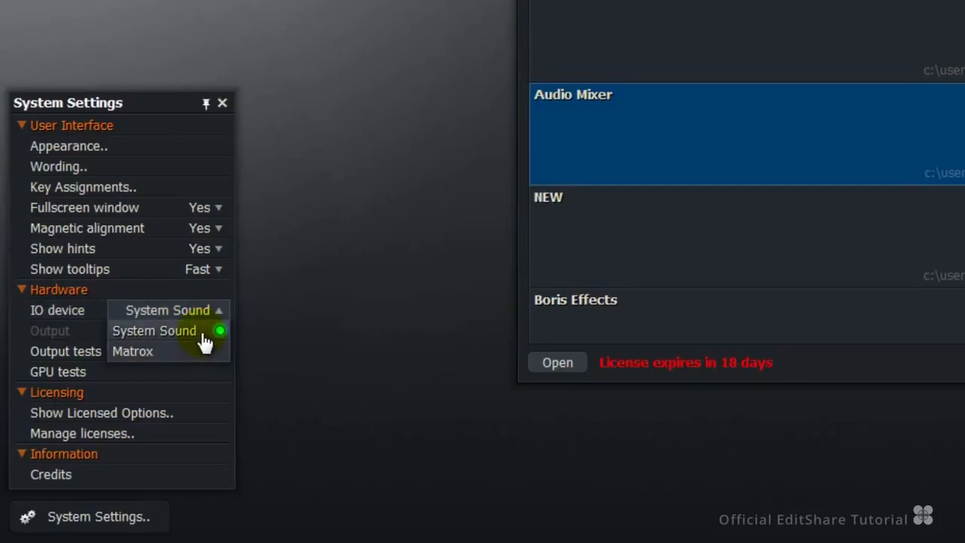
left_click(204, 336)
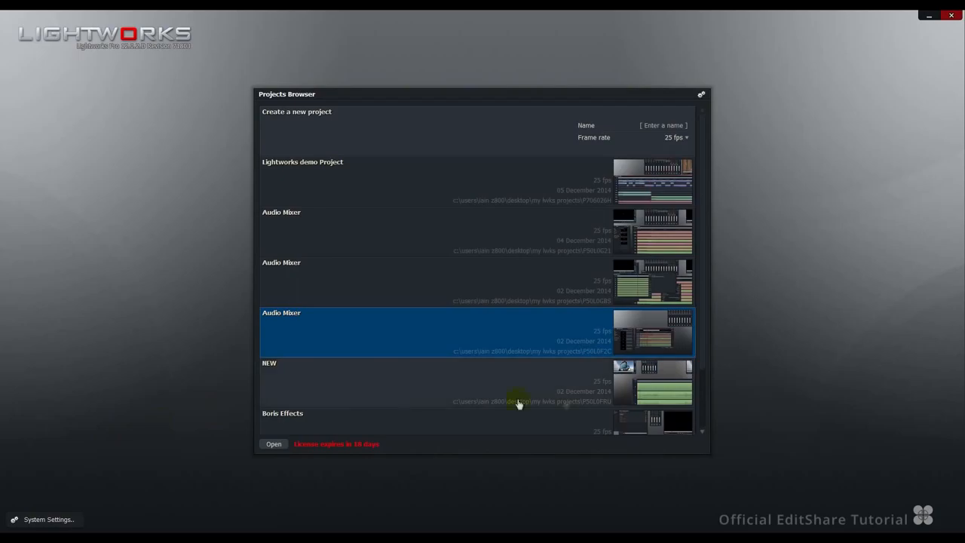
Reopen the highlighted Audio Mixer project and enlarge the A4 LEAD track with the advanced timeline controls shown
double_click(662, 344)
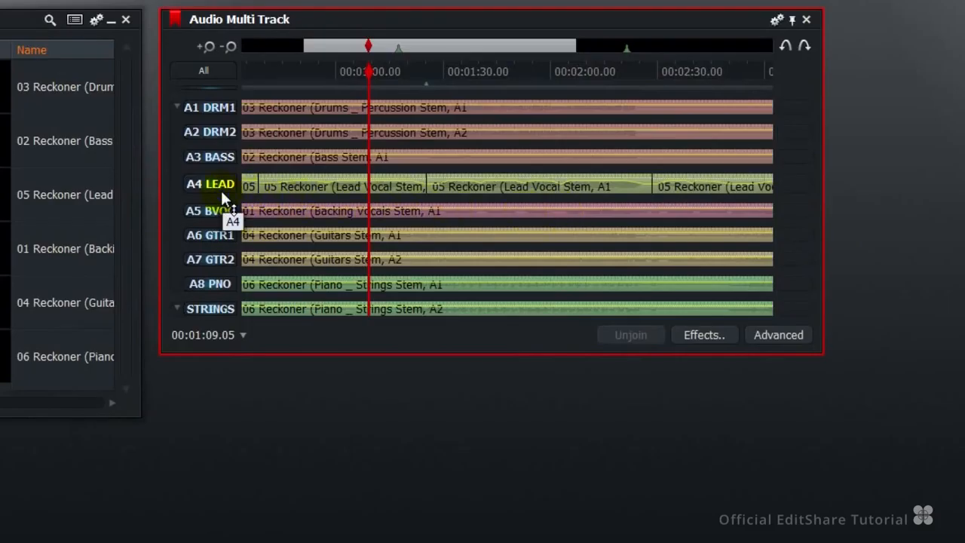
left_click_drag(222, 193, 225, 365)
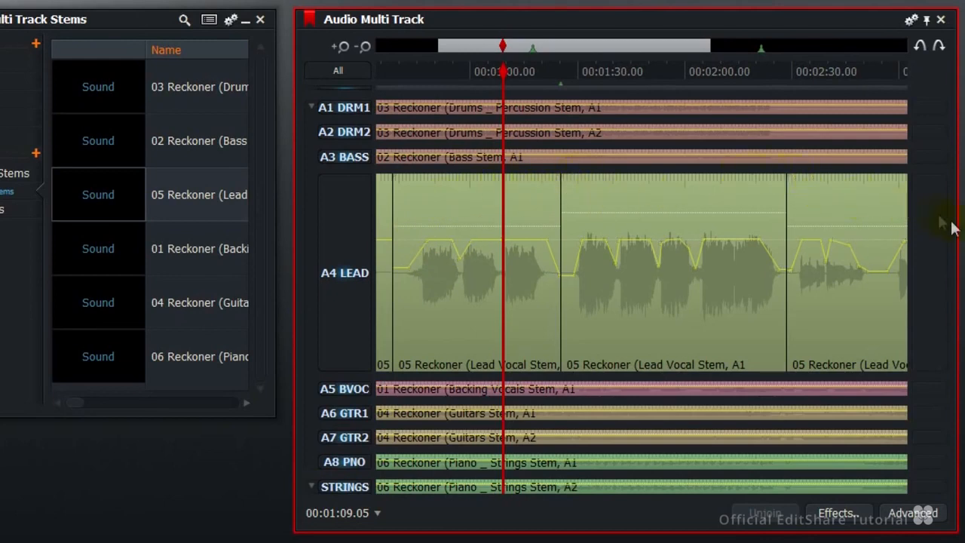
left_click(911, 514)
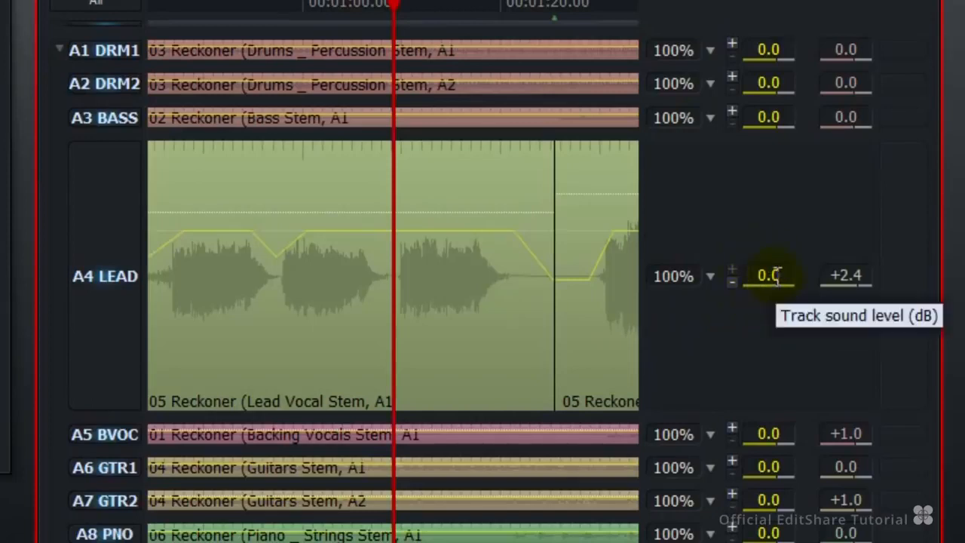
Add a node to the A4 LEAD track's level curve near the playhead and lower the curve to dip between vocal phrases
mouse_move(365, 298)
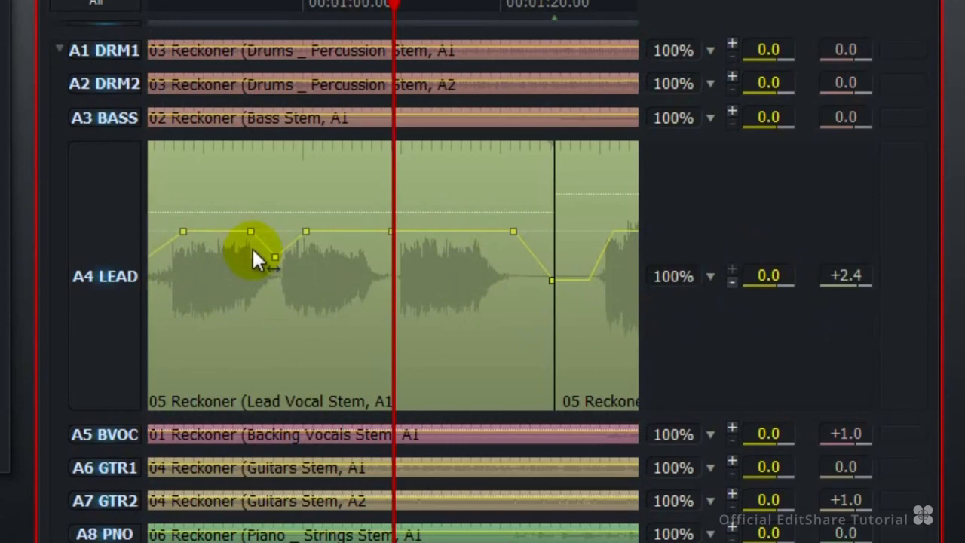
left_click(356, 231)
left_click_drag(369, 231, 381, 303)
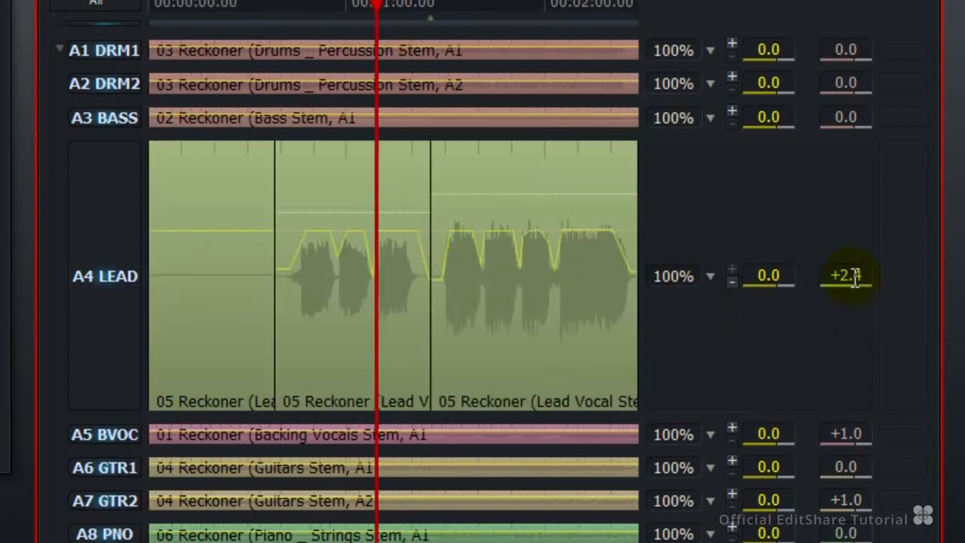
Set the level of the current A4 LEAD vocal segment to +3.6 dB and move the playhead into the following segment
scroll(853, 277, "up", 8)
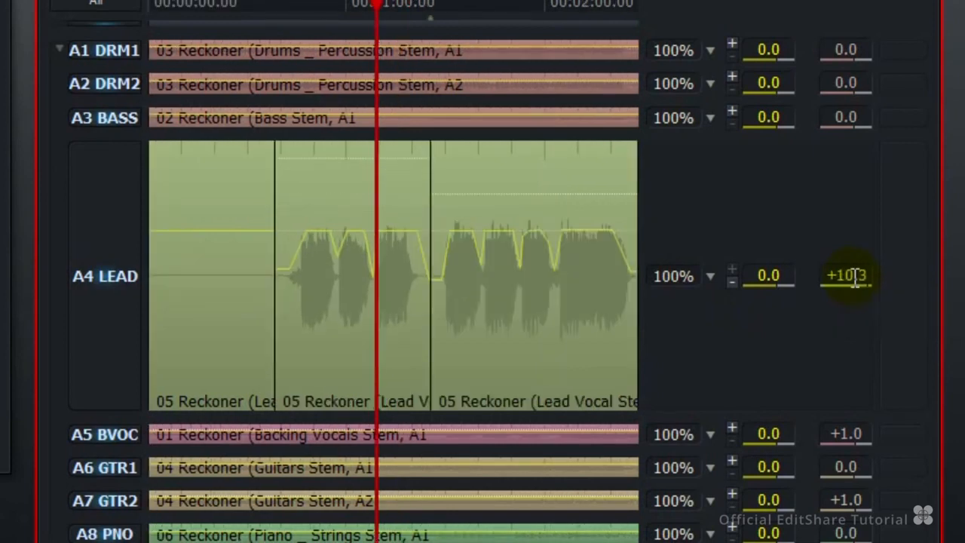
scroll(856, 278, "down", 8)
scroll(856, 278, "up", 1)
scroll(853, 276, "down", 4)
scroll(852, 276, "up", 4)
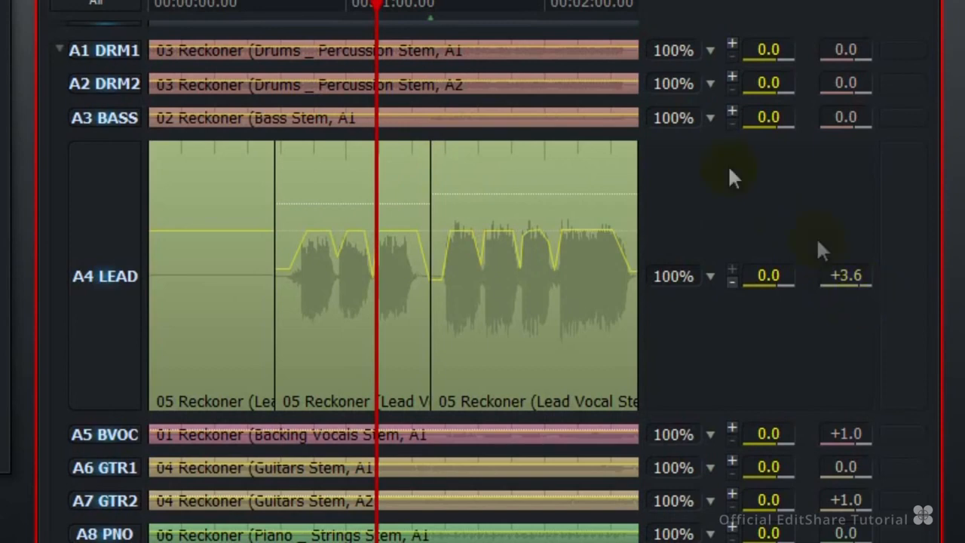
left_click_drag(377, 2, 516, 9)
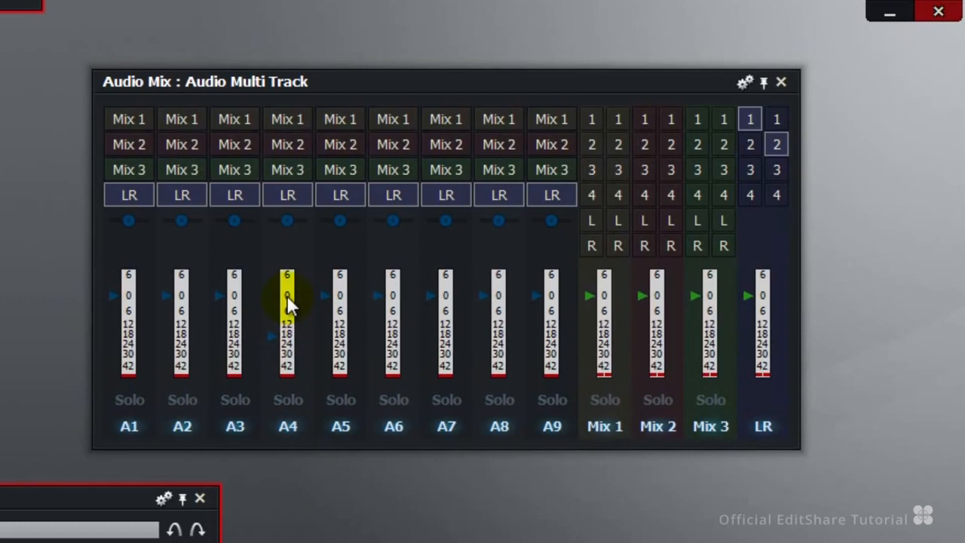
Return the A4 track fader to 0 dB, then sweep its pan control to the side and recentre it
left_click(286, 295)
left_click_drag(304, 315, 286, 257)
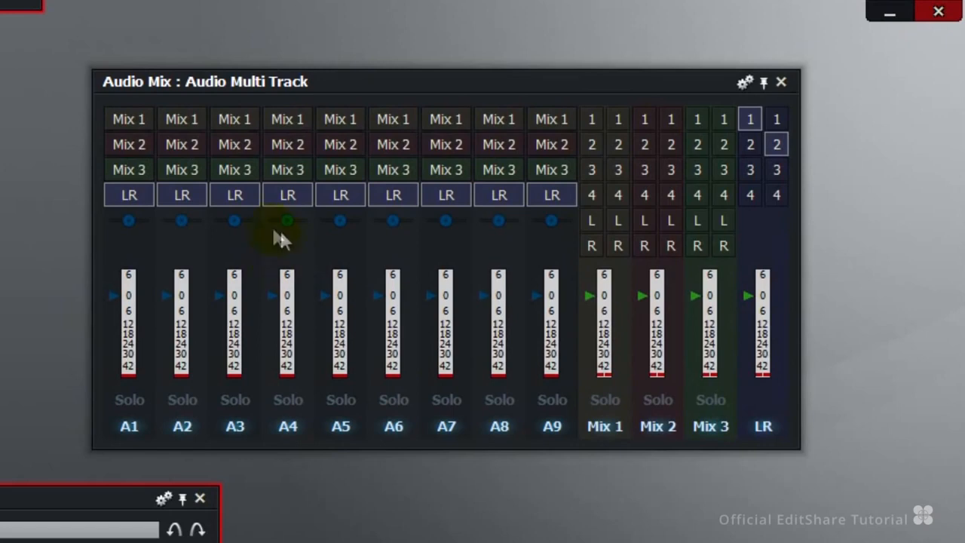
left_click_drag(285, 223, 267, 223)
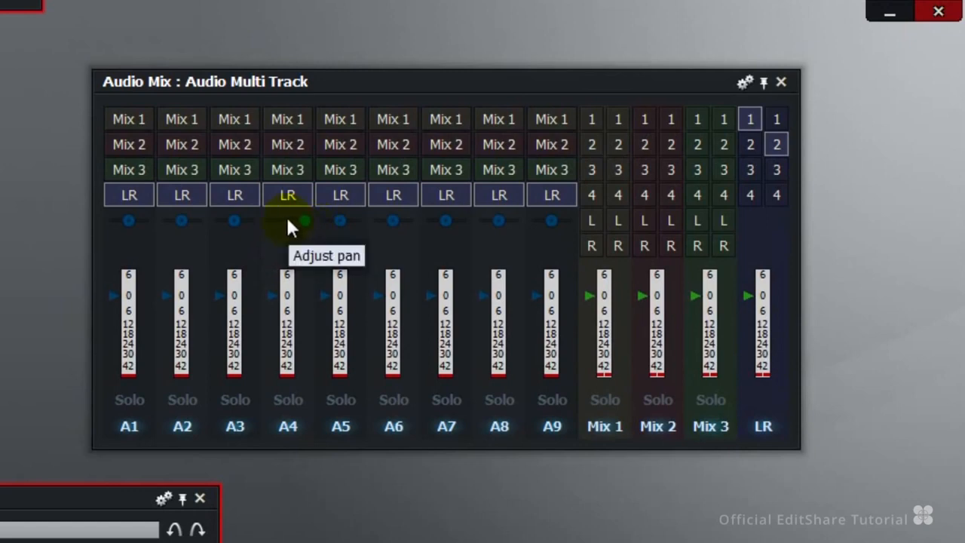
left_click(287, 221)
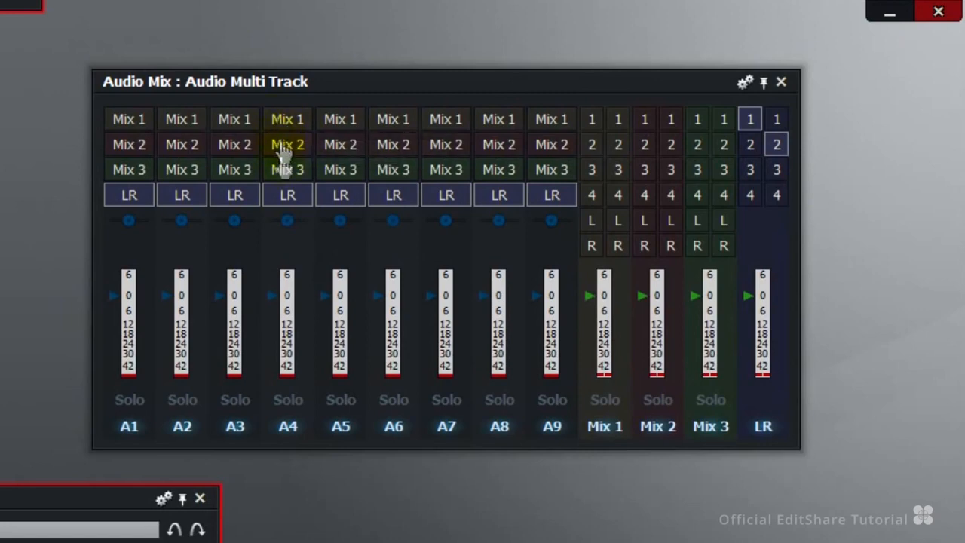
Toggle A4's LR routing off and on, along with the LR mix's mute and its output 1 and 2 assignments
left_click(288, 197)
left_click(289, 198)
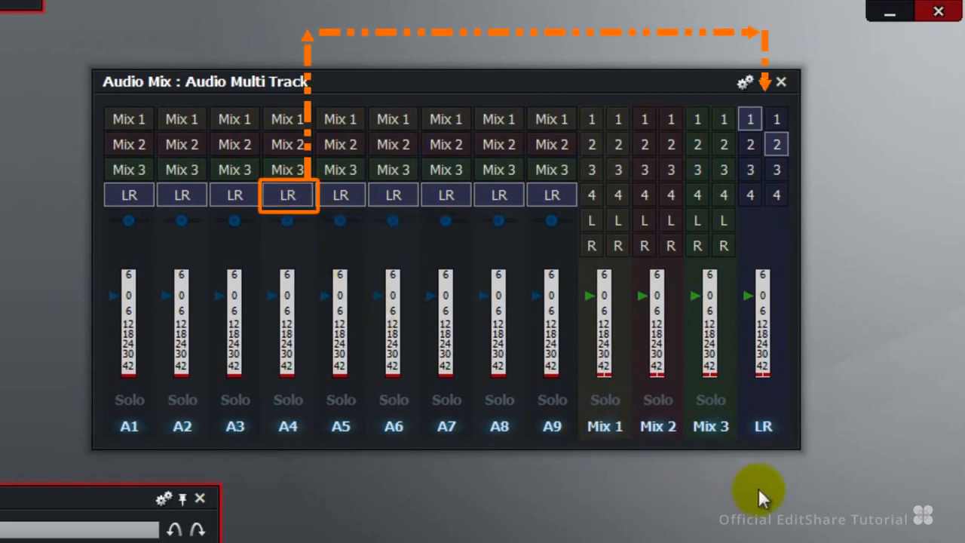
left_click(767, 438)
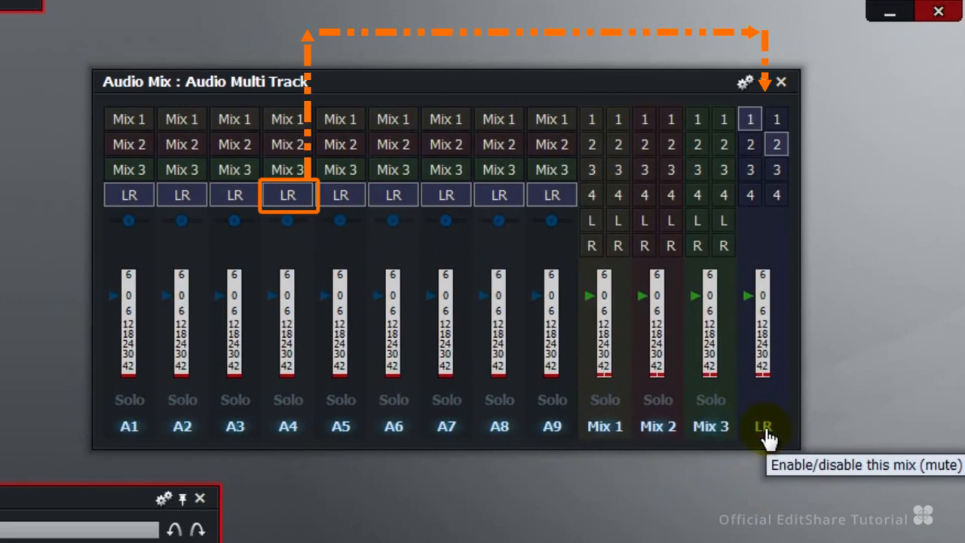
left_click(766, 433)
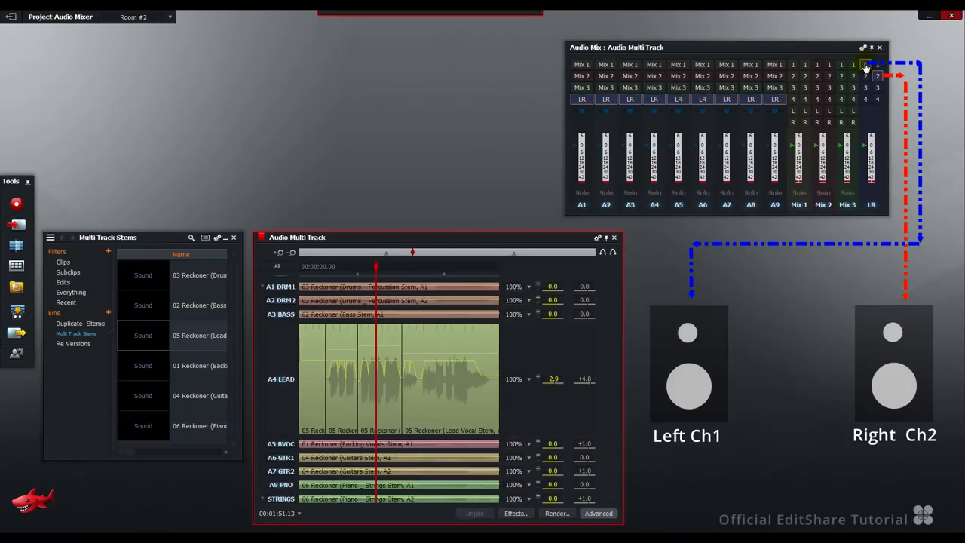
left_click(866, 67)
left_click(878, 78)
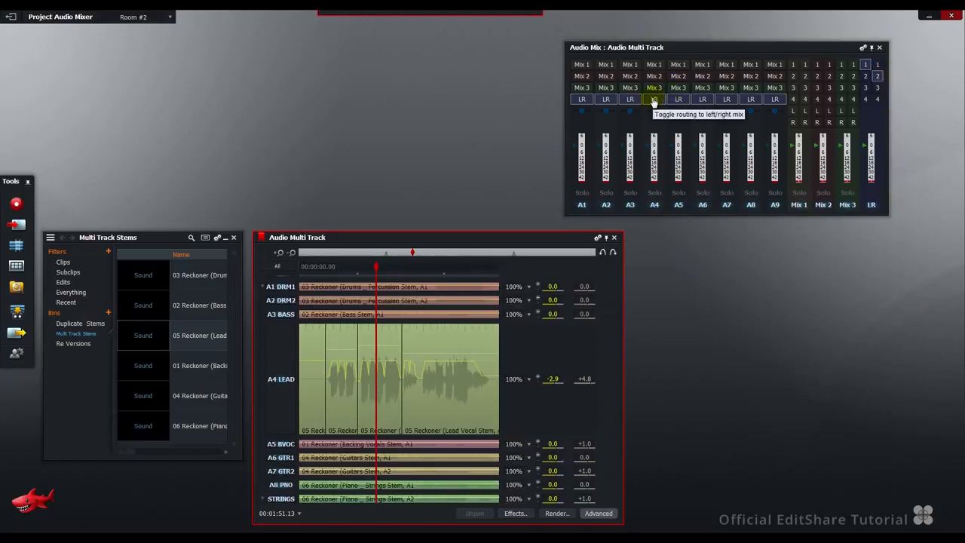
Reroute the A4 track from LR to Mix 1 and send Mix 1's two channels to L and R
left_click(654, 100)
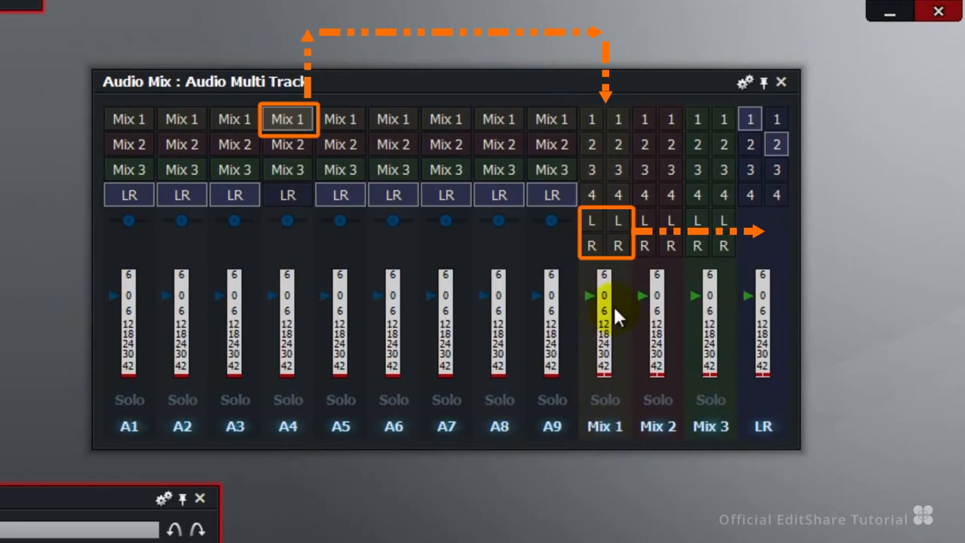
left_click(593, 230)
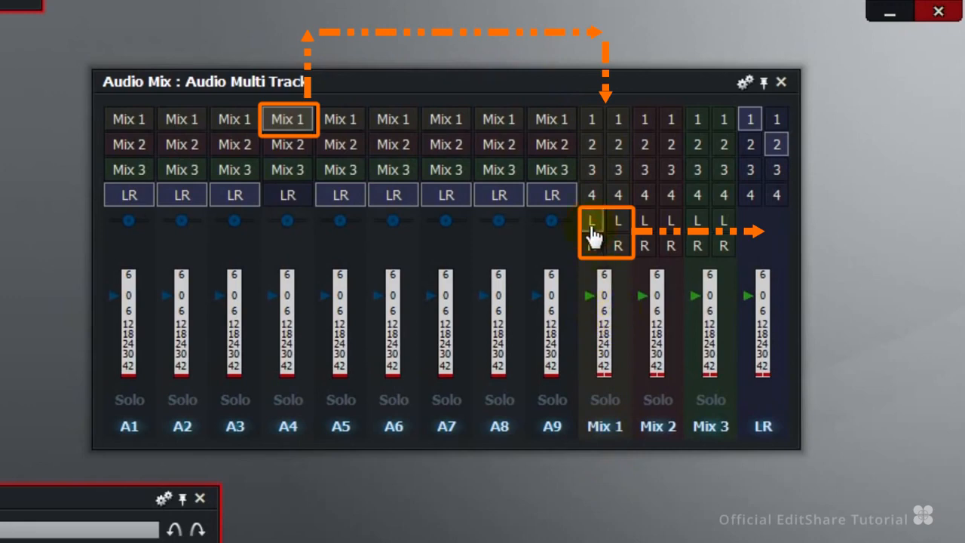
left_click(619, 249)
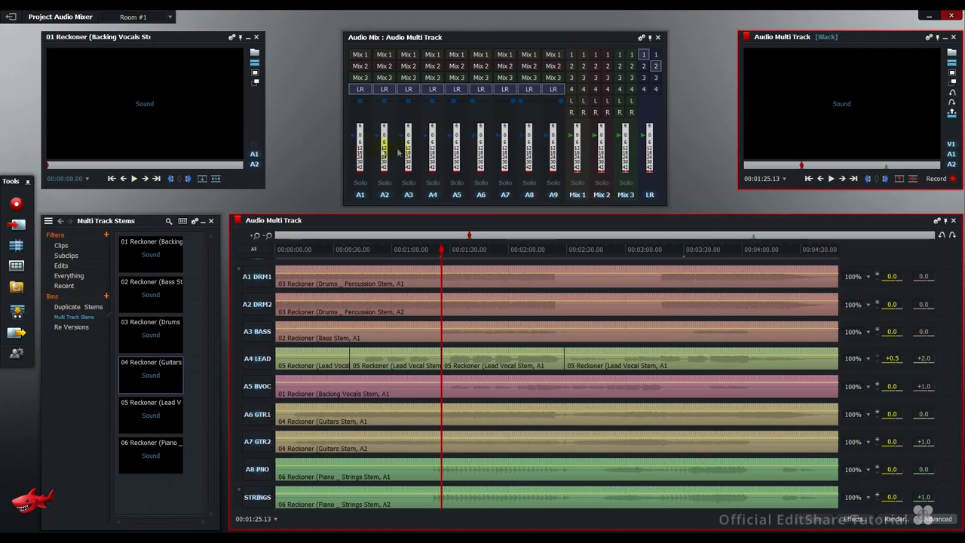
Mute tracks A9 down to A2 in the mixer so that only A1 plays
left_click(553, 194)
left_click(529, 195)
left_click(505, 195)
left_click(481, 194)
left_click(457, 195)
left_click(433, 195)
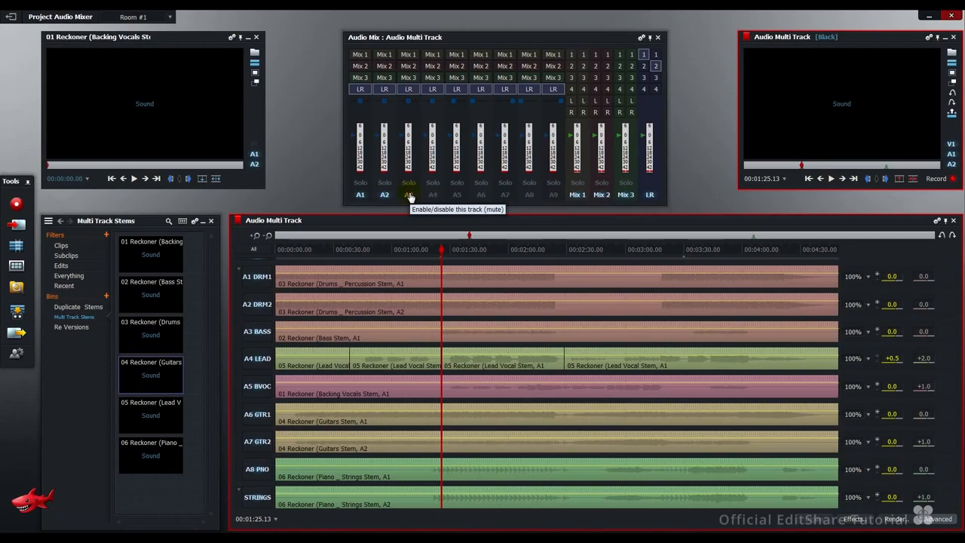
left_click(409, 194)
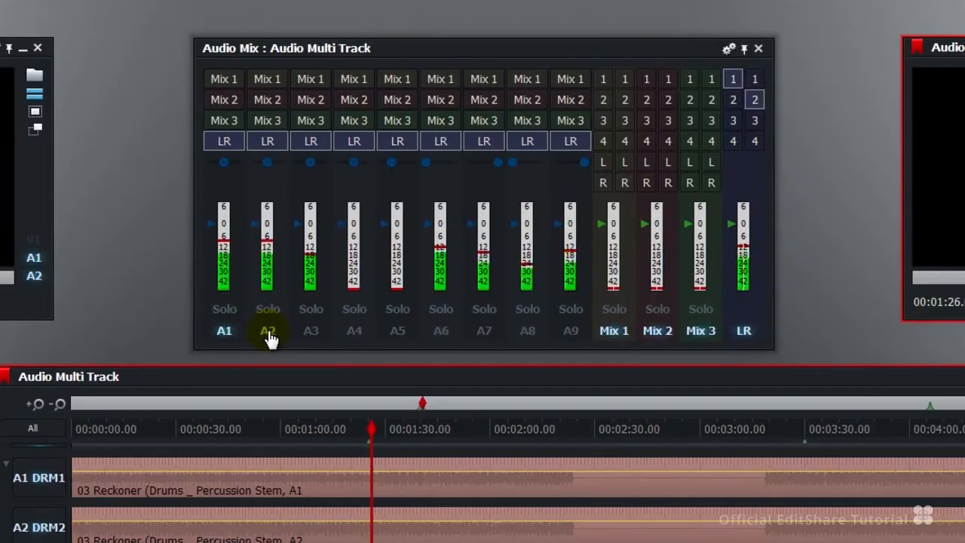
Unmute A2, A3, A6 and A7 one after another during playback and balance their faders, raising A2 and A3 slightly above 0
left_click(267, 331)
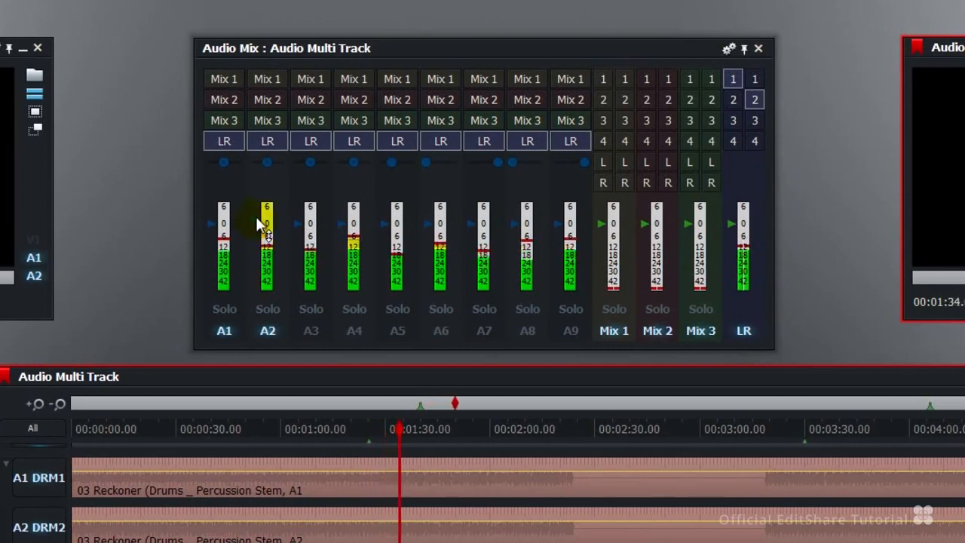
left_click(311, 331)
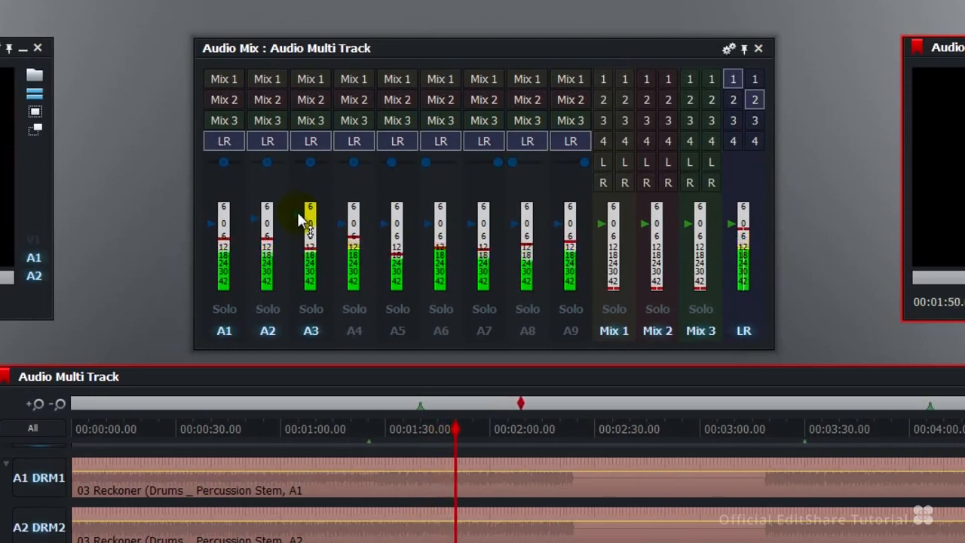
left_click(443, 332)
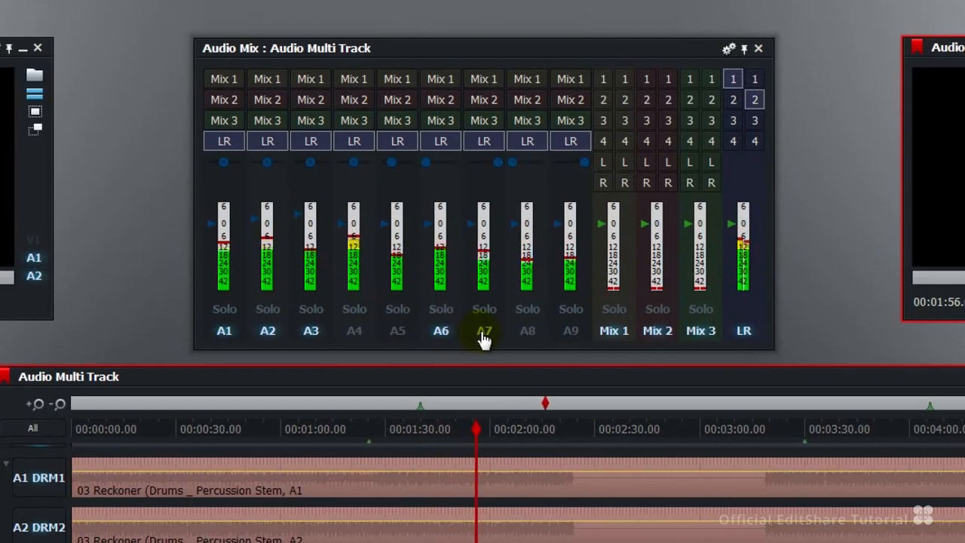
left_click(484, 339)
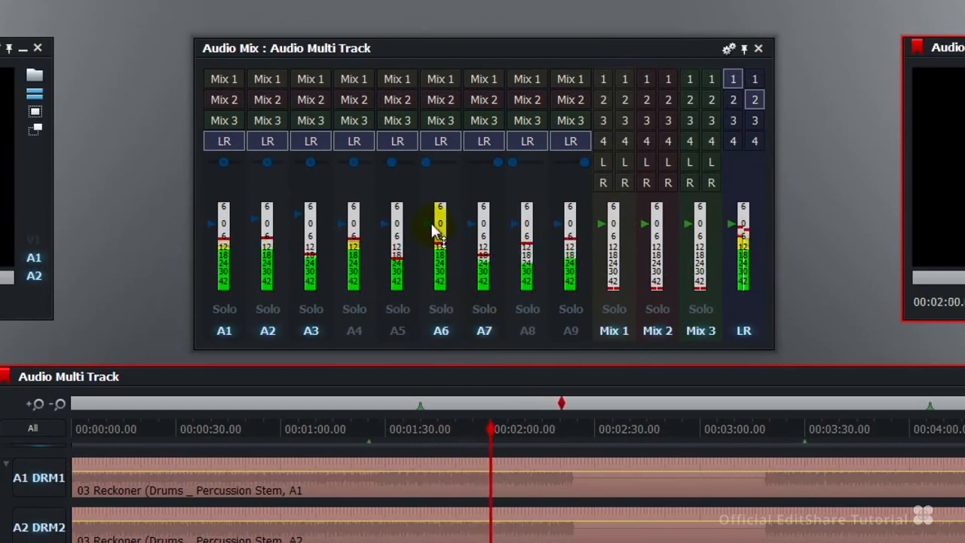
left_click(470, 222)
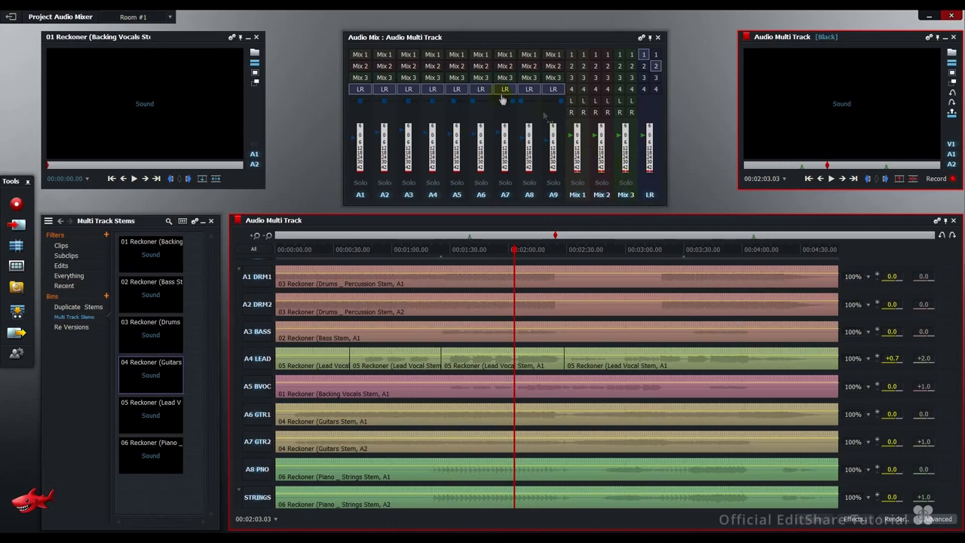
Remove the LR routing from all nine tracks, A1 to A9
left_click(362, 90)
left_click(384, 89)
left_click(409, 90)
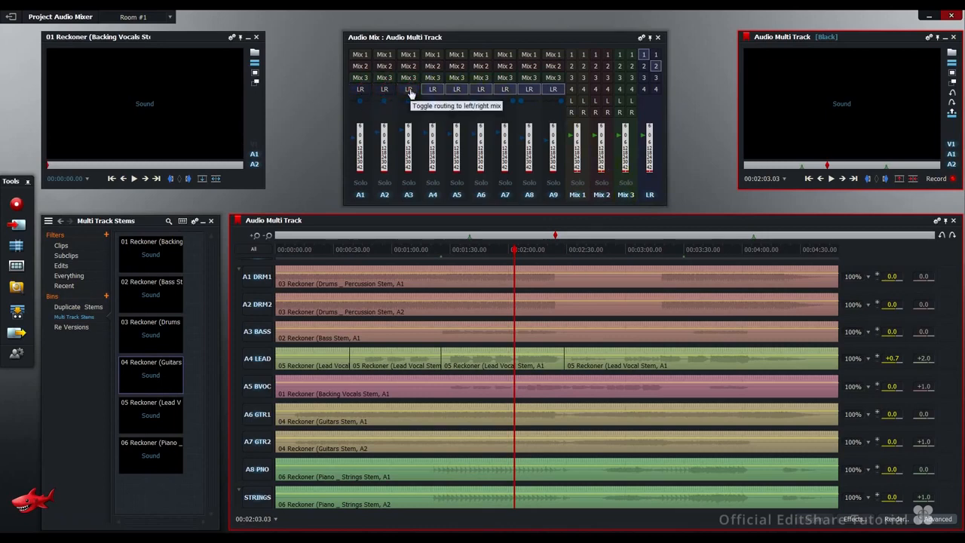
left_click(433, 89)
left_click(457, 90)
left_click(481, 90)
left_click(505, 90)
left_click(529, 90)
left_click(554, 90)
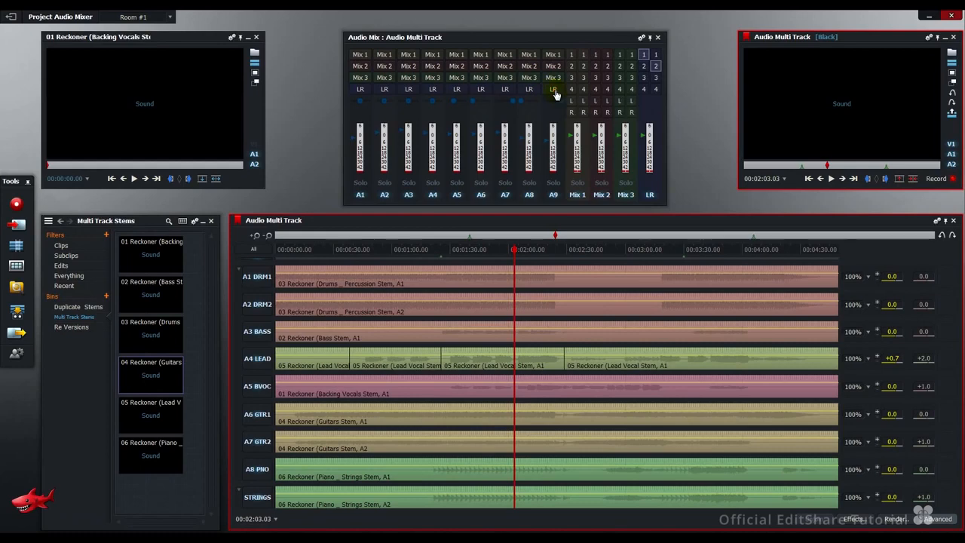
Route tracks A1 to A3 to Mix 1, A4 and A5 to Mix 2, and A6 to A9 to Mix 3
left_click(360, 54)
left_click(384, 54)
left_click(404, 56)
left_click(432, 54)
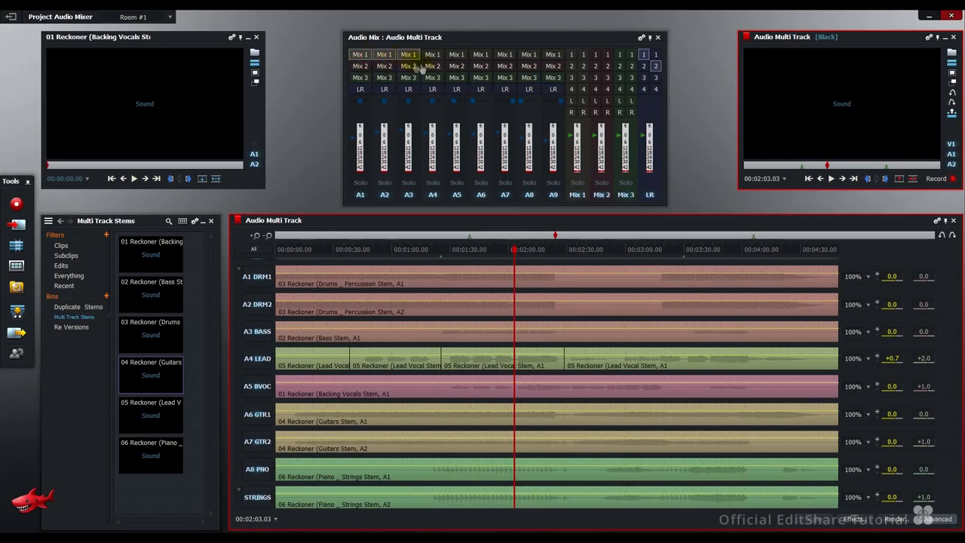
left_click(432, 66)
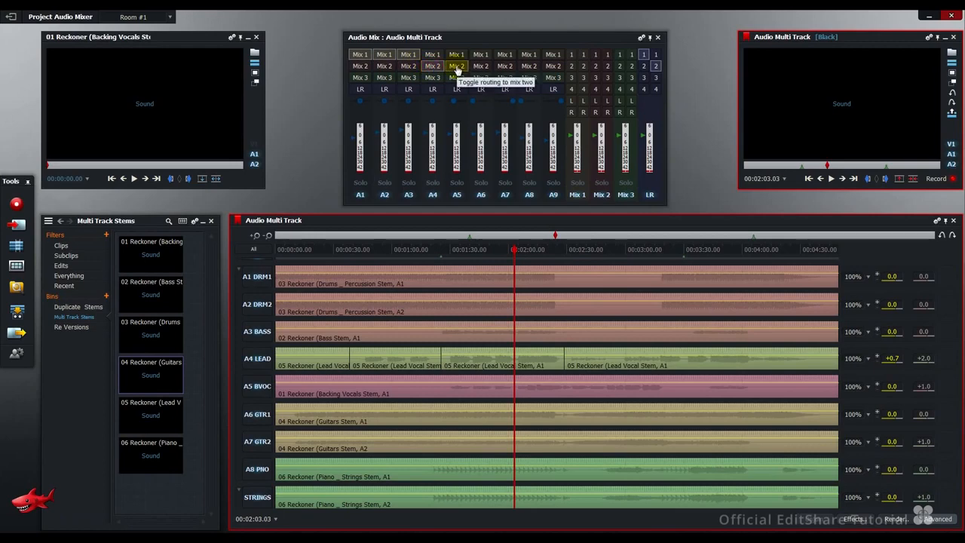
left_click(457, 68)
left_click(481, 77)
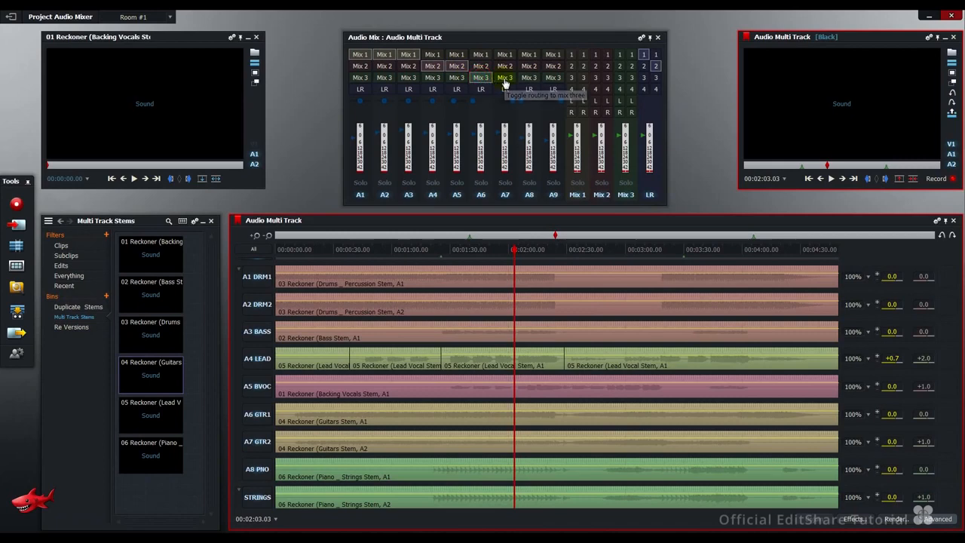
left_click(505, 79)
left_click(528, 78)
left_click(554, 80)
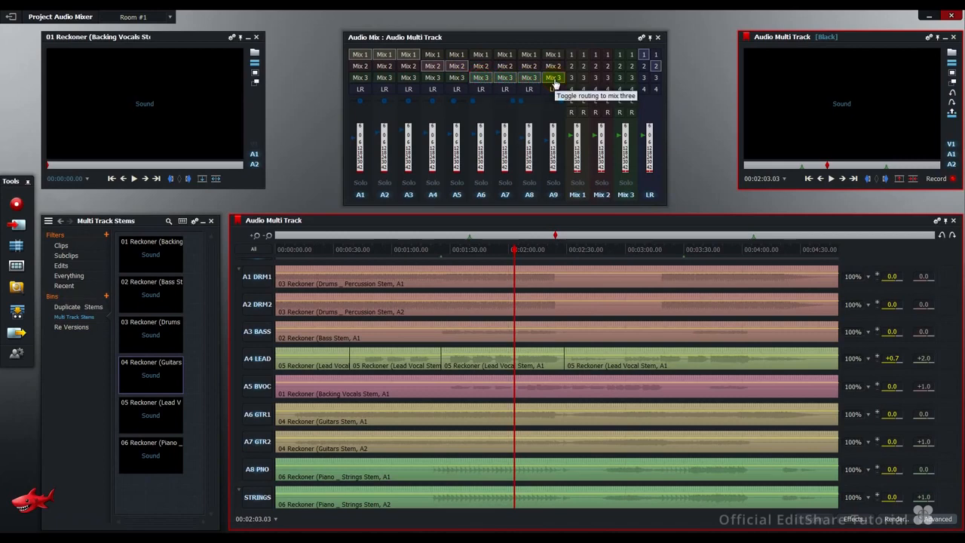
Mute Mix 3 and Mix 2 and play the sequence briefly from the mark at 00:01:25.13
key("a")
left_click(627, 198)
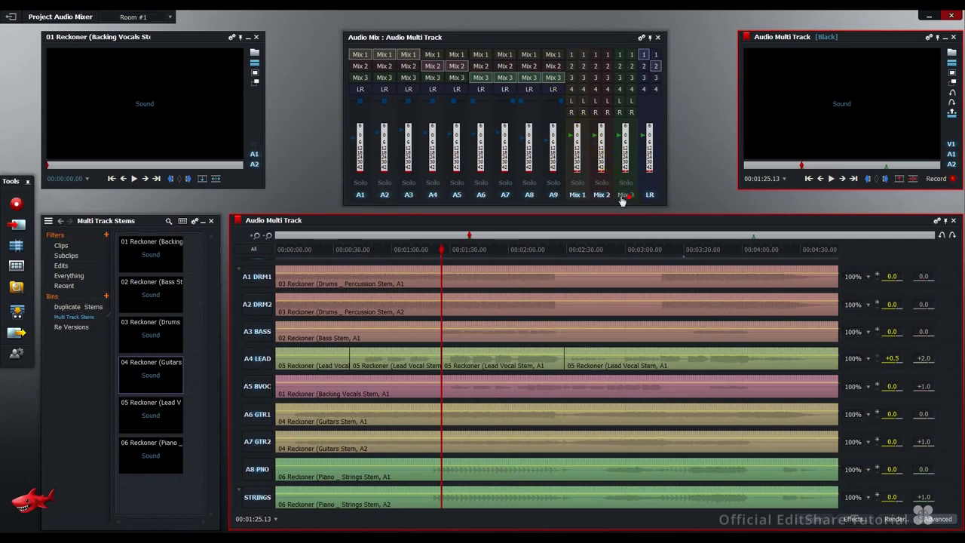
left_click(603, 197)
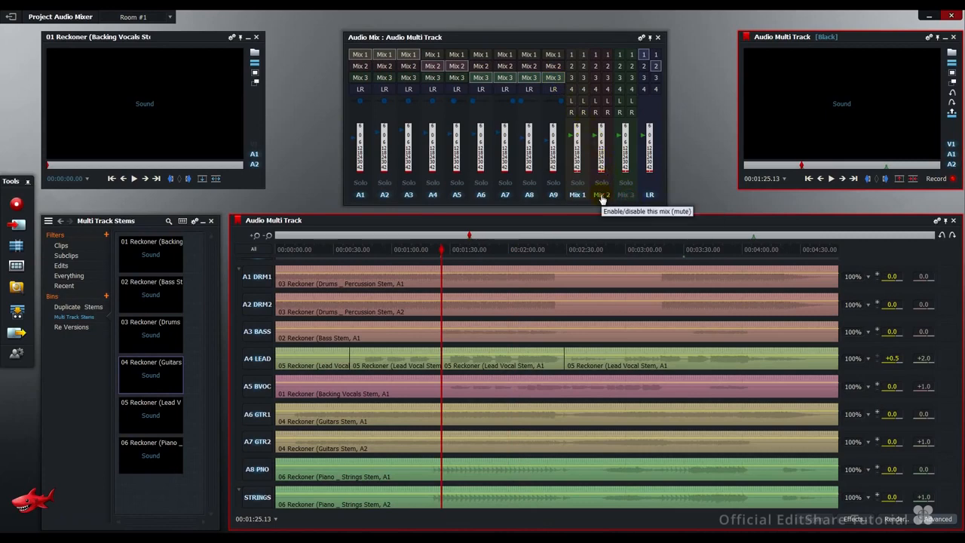
key("space")
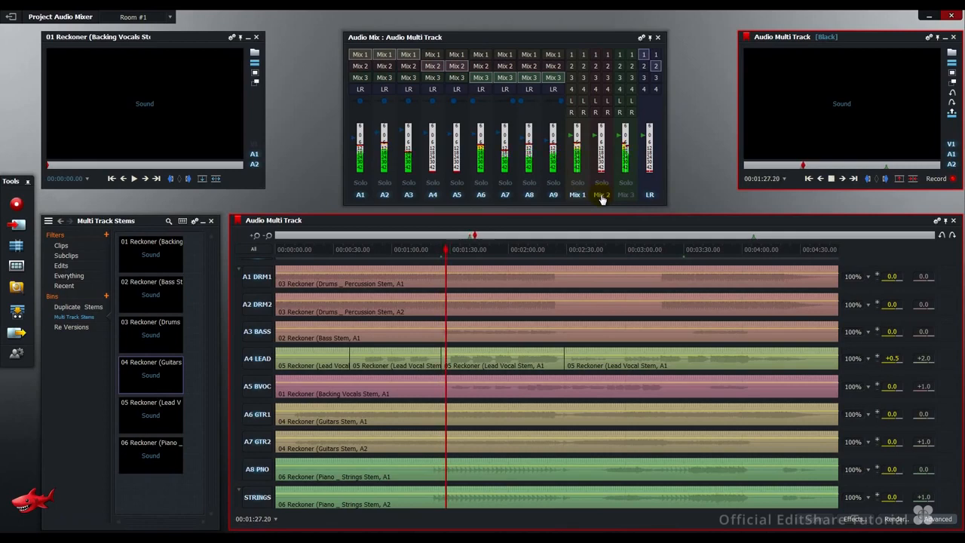
key("space")
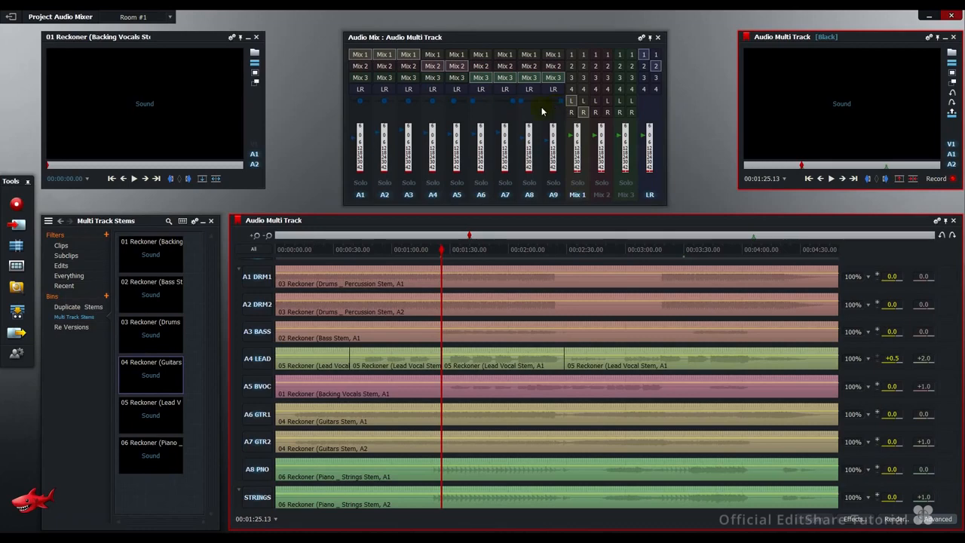
Play the sequence with Mix 1 sent to L and R, trying its group fader and mute switch during playback
key("space")
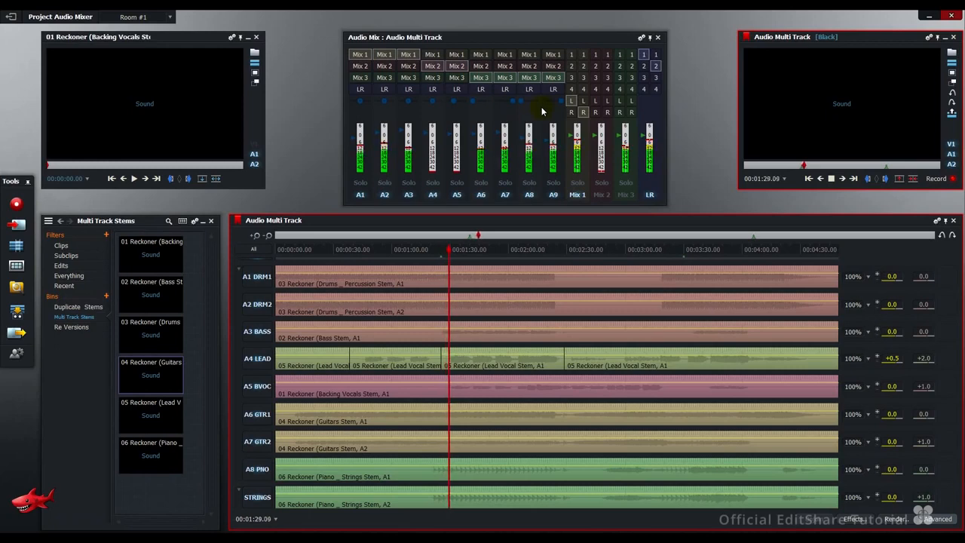
mouse_move(572, 140)
left_mouse_down()
mouse_move(573, 176)
mouse_move(580, 137)
left_mouse_up()
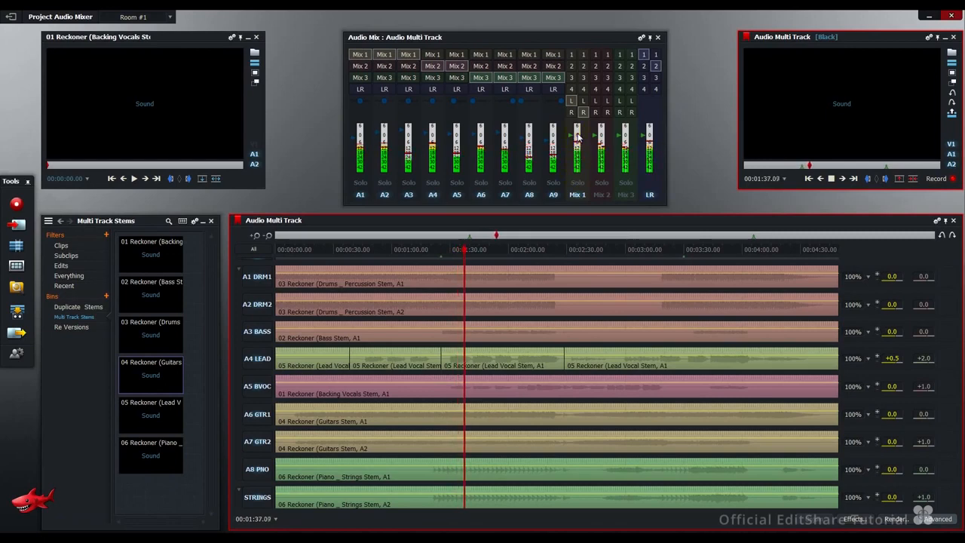
left_click(580, 197)
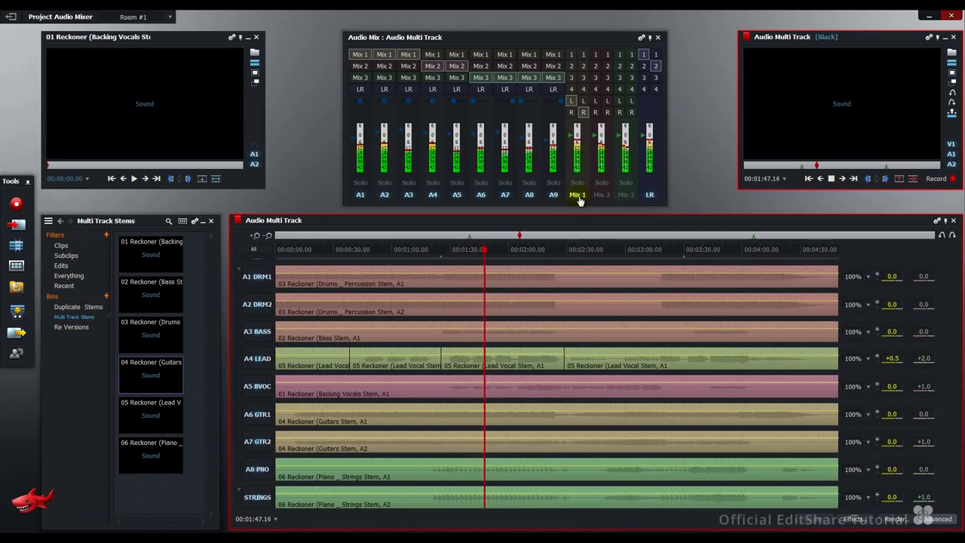
key("space")
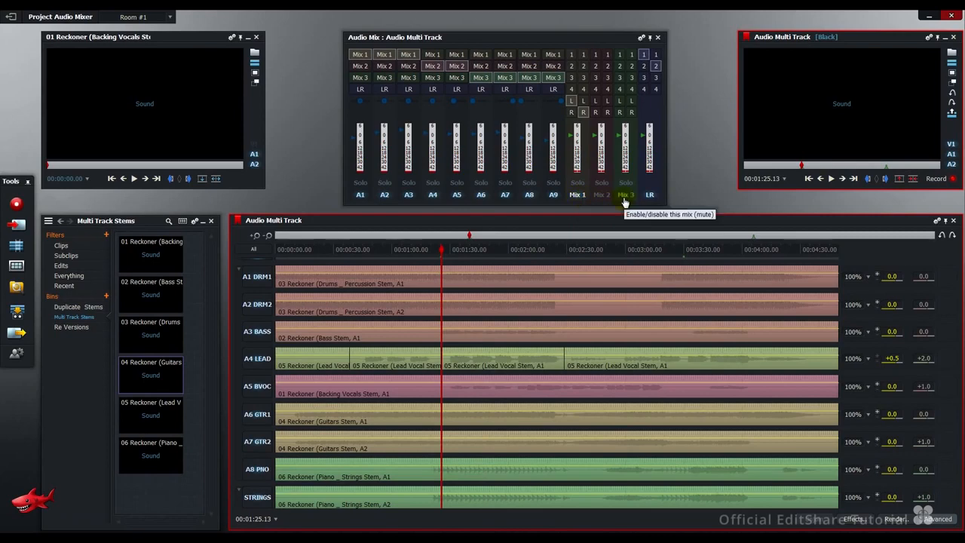
Unmute Mix 3, send its two channels to L and R, and play the sequence
left_click(623, 200)
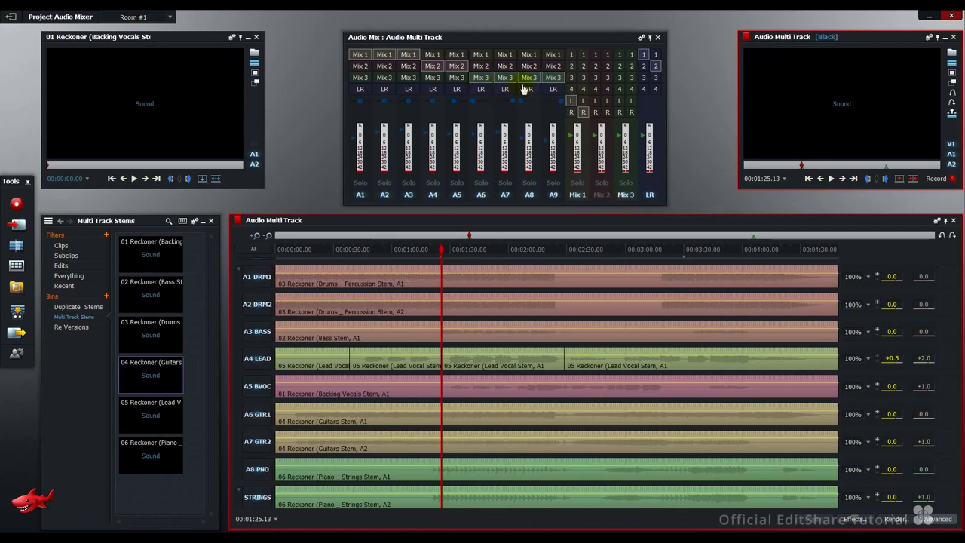
left_click(622, 103)
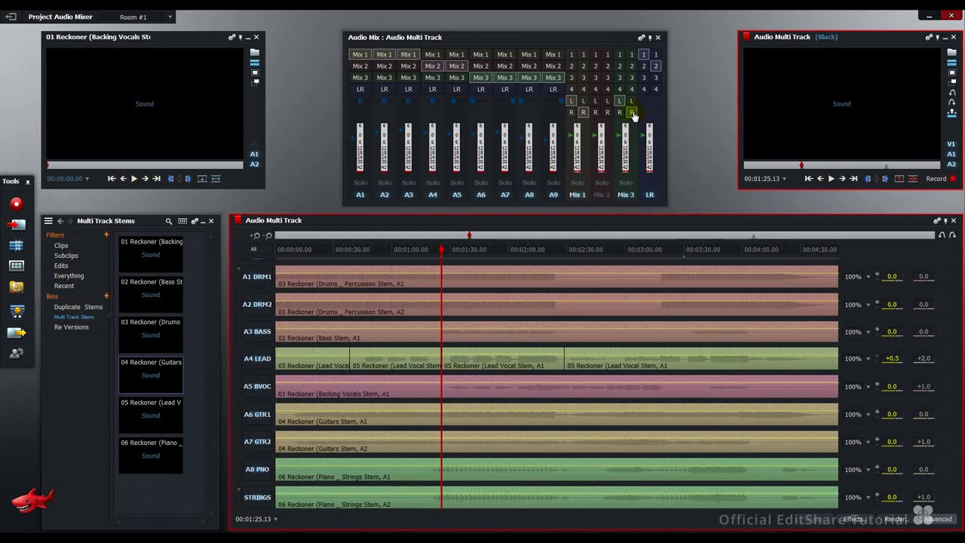
key("space")
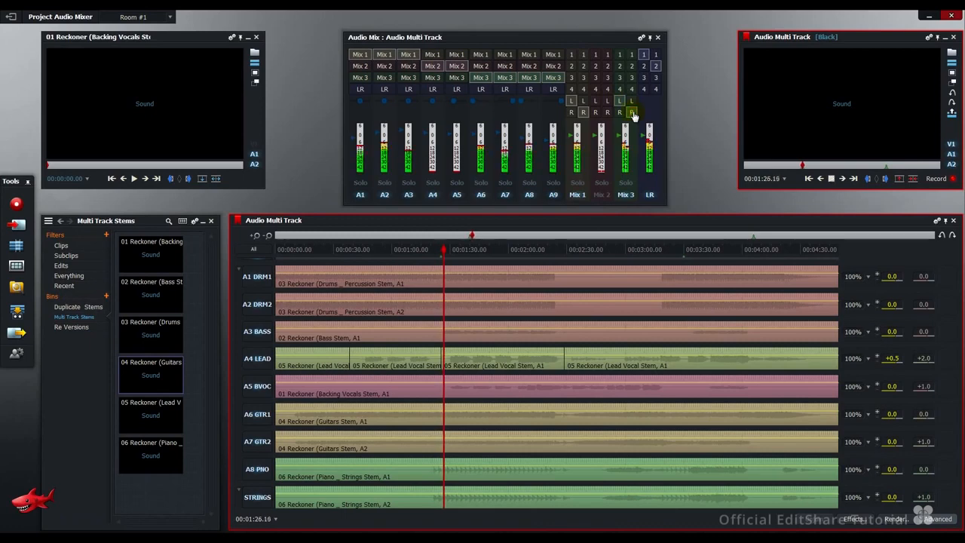
left_click(632, 113)
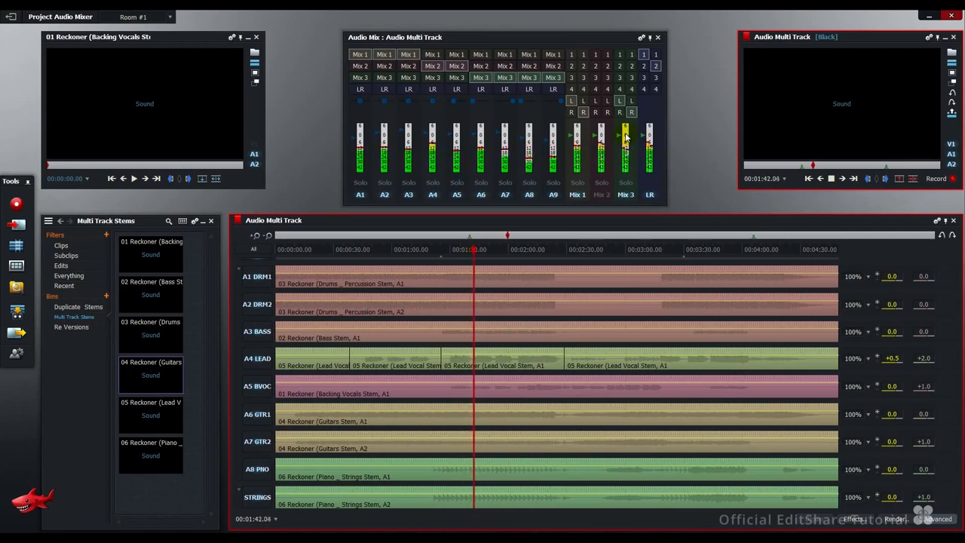
Unmute Mix 2, send its two channels to L and R, and rebalance the Mix 2 and LR faders while playing the sequence
key("space")
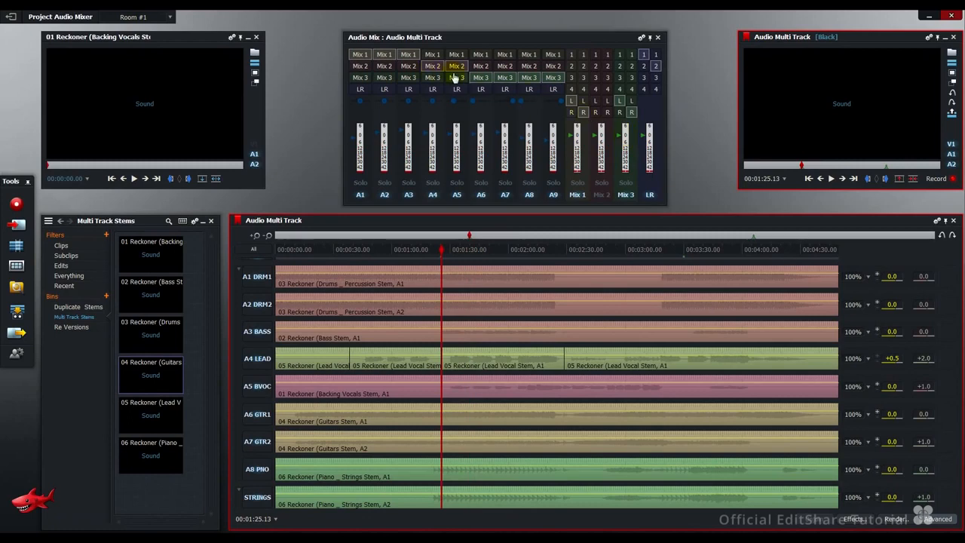
left_click(601, 195)
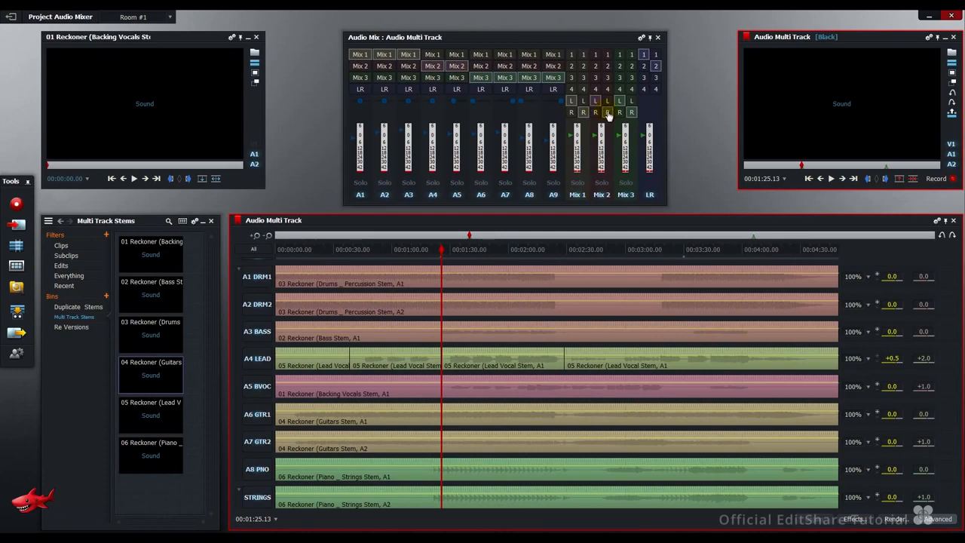
key("space")
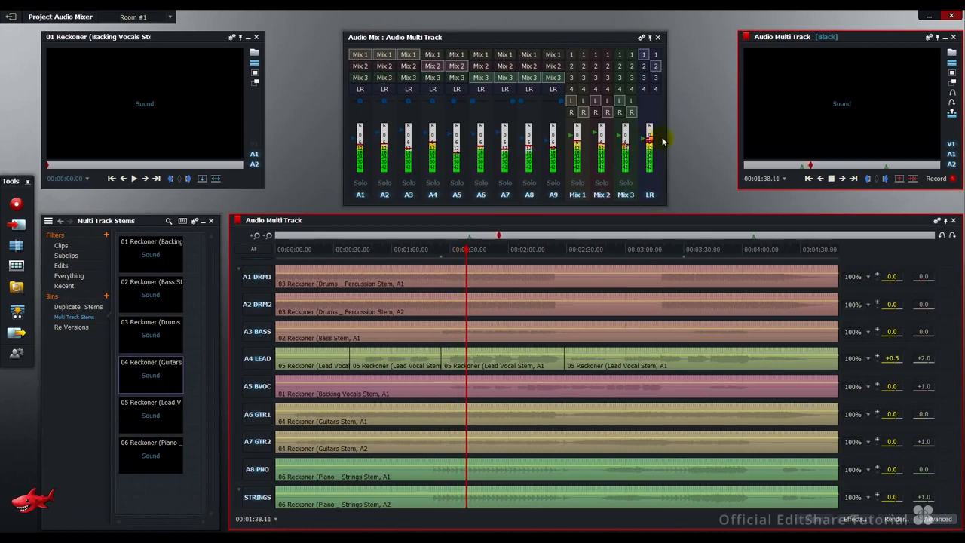
key("space")
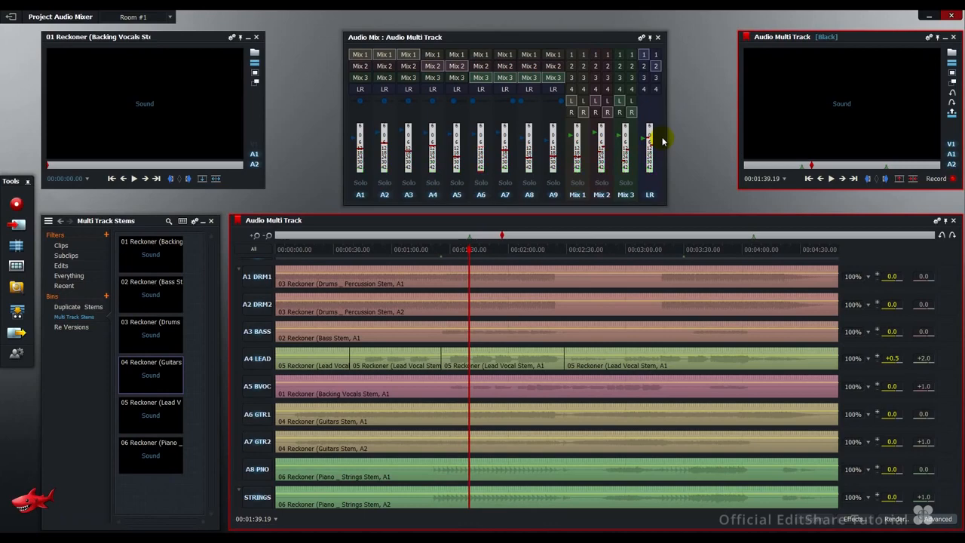
key("a")
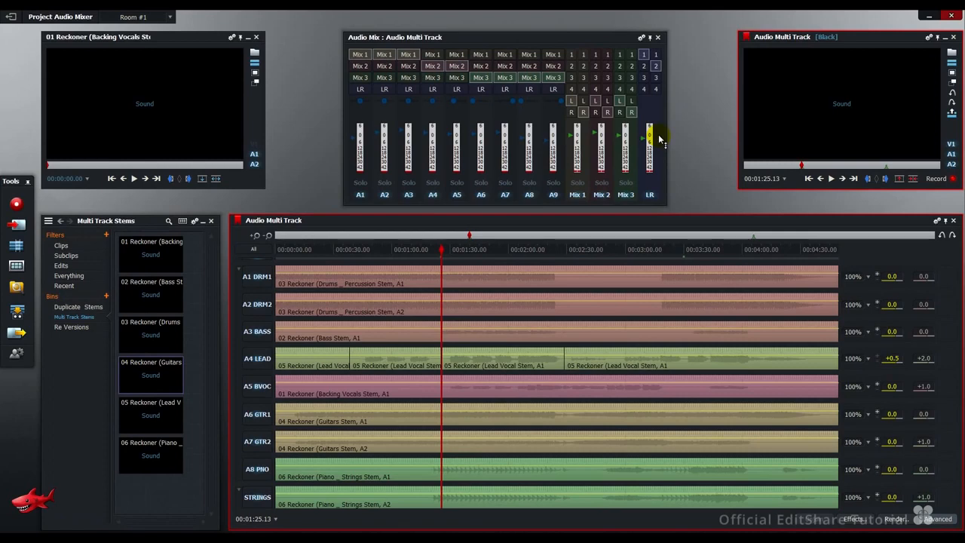
Save the mixer configuration as ReMix Config-1 and make the current mix the project default for future edits
left_click(642, 38)
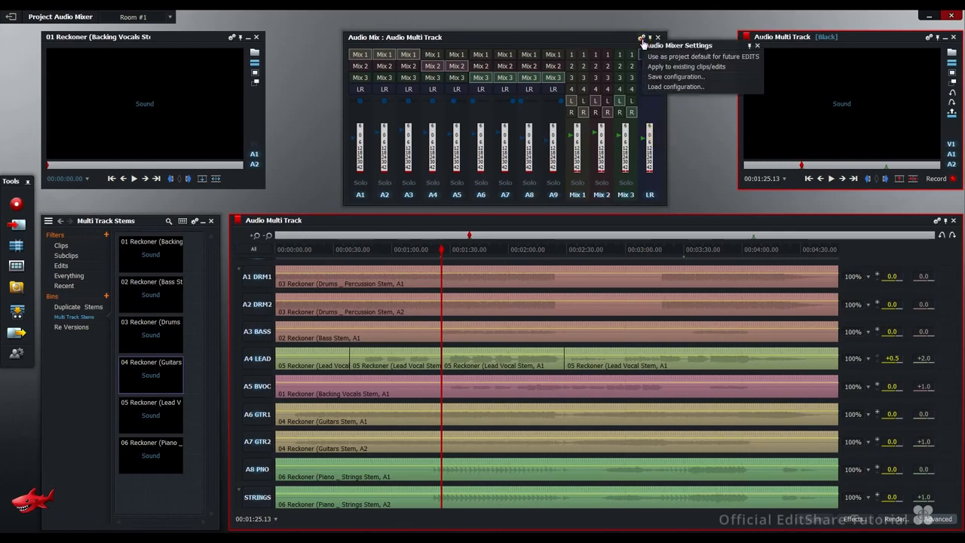
left_click(662, 78)
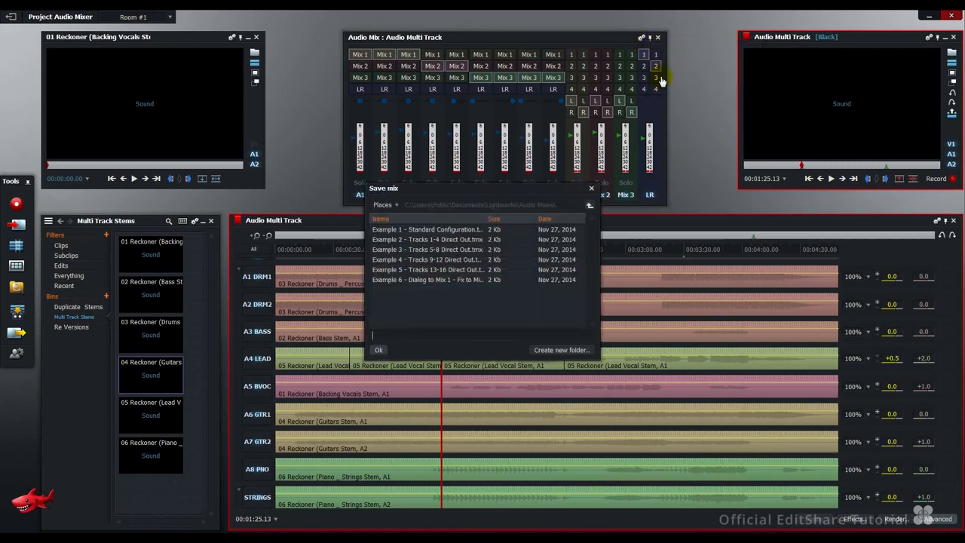
type("ReMix Config-1")
left_click(383, 352)
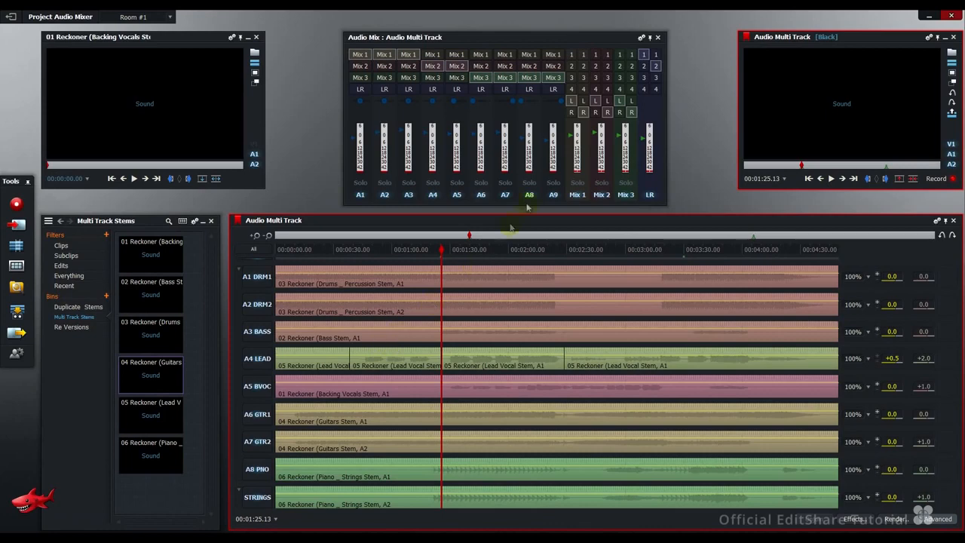
left_click(641, 38)
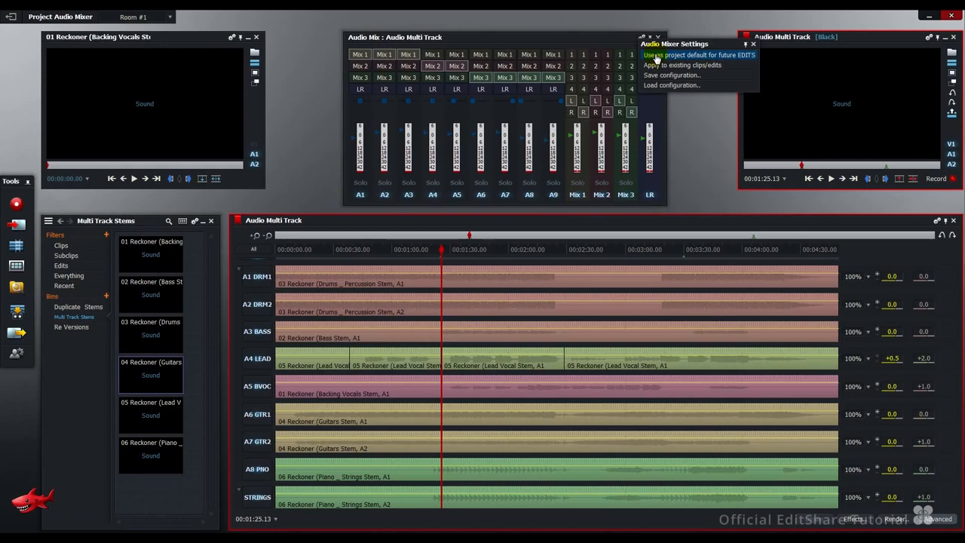
left_click(656, 58)
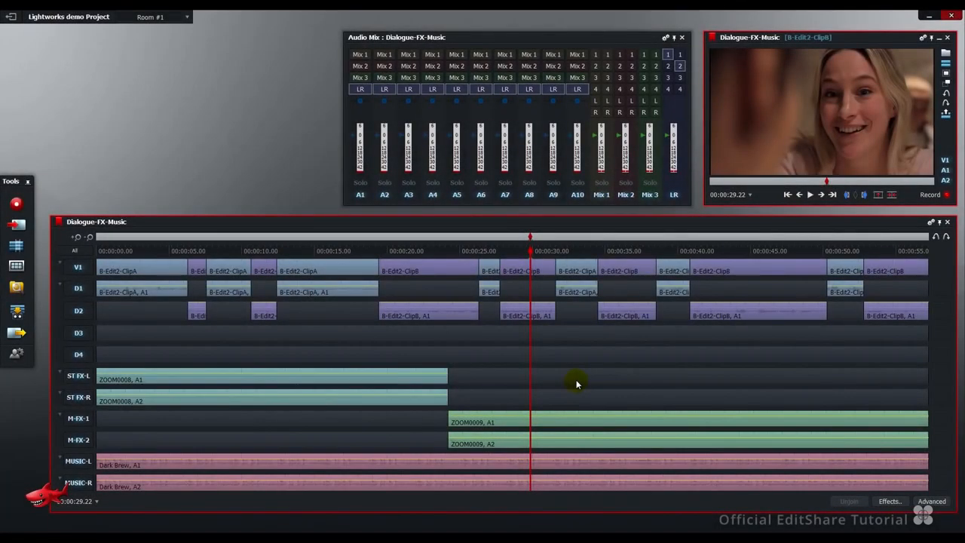
Load the configuration Example 6 - Dialog to Mix 1 - Fx to Mix 2 - Music to Mix 3 into the Dialogue-FX-Music mixer
left_click(125, 296)
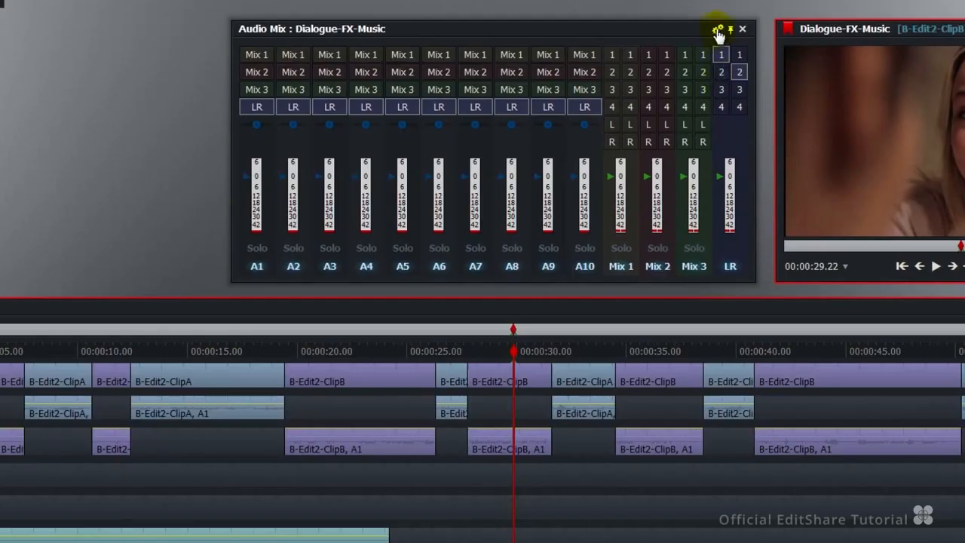
left_click(665, 37)
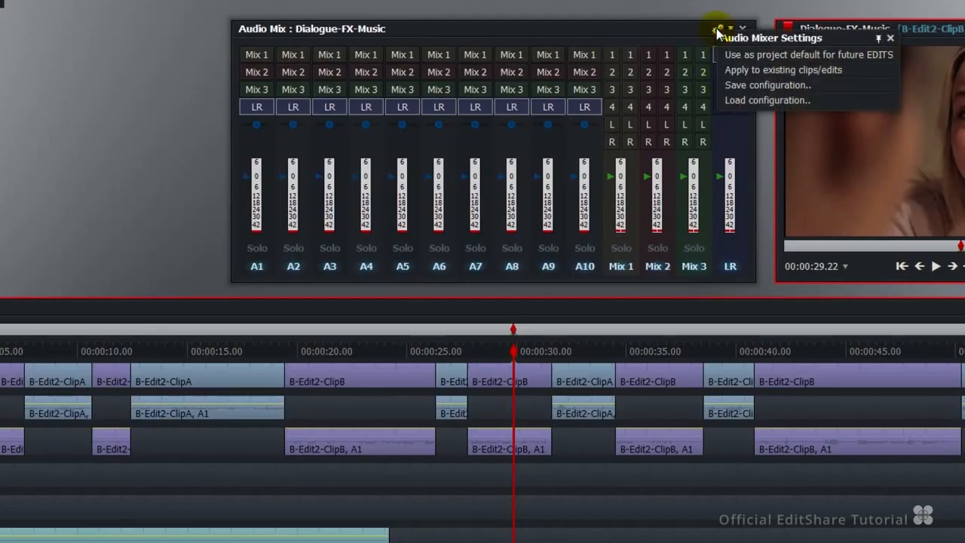
left_click(753, 102)
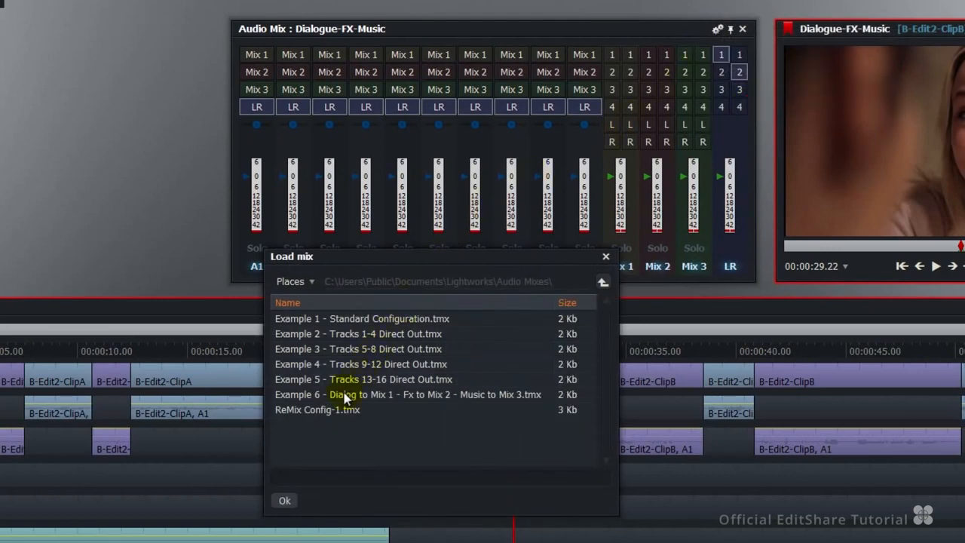
left_click(381, 397)
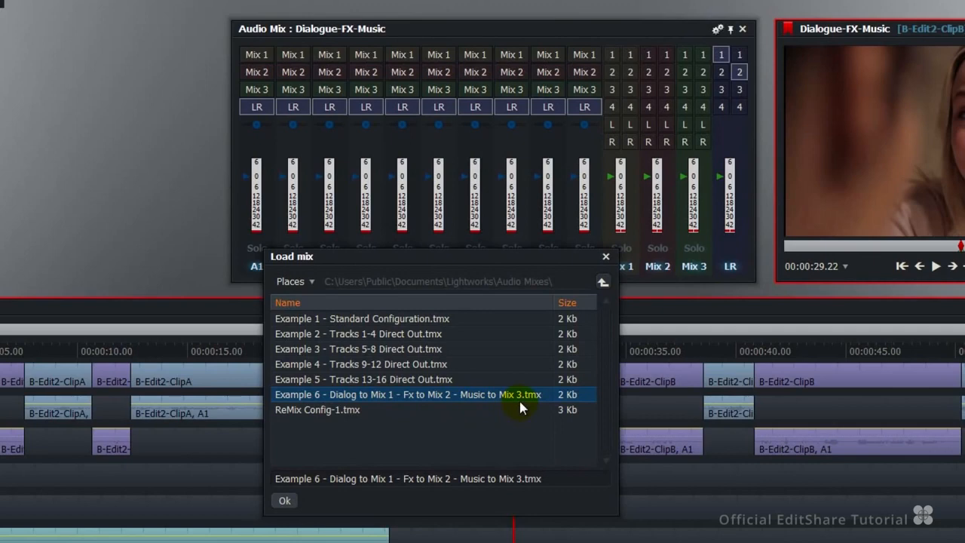
left_click(284, 500)
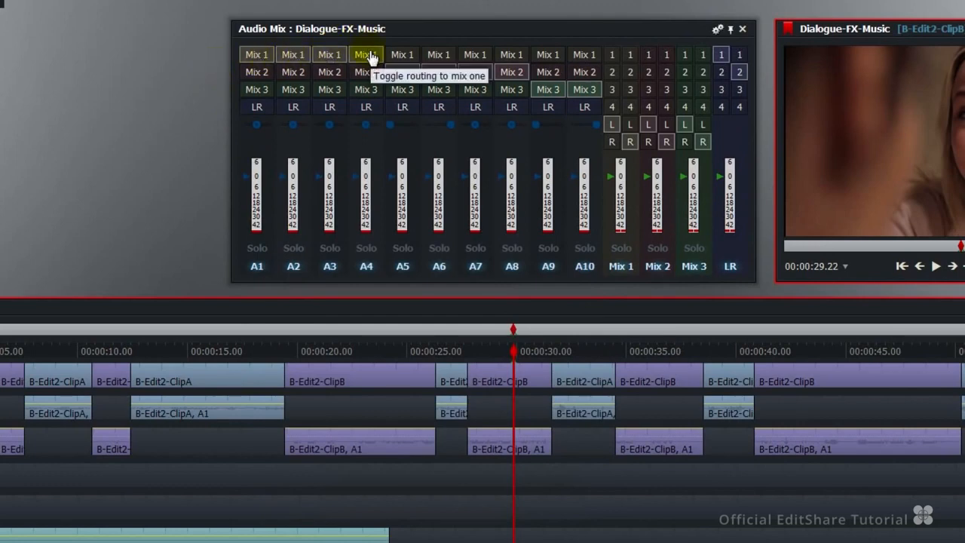
left_click(511, 73)
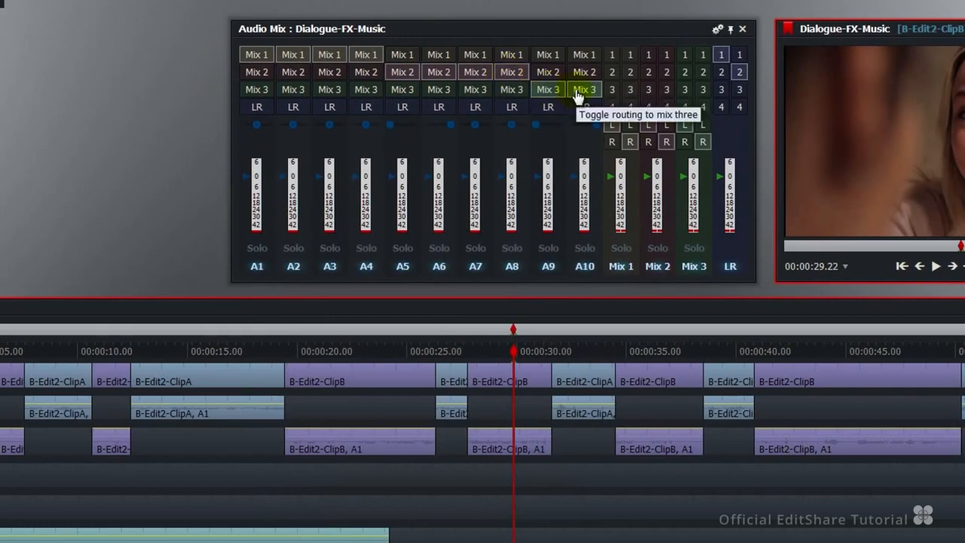
left_click(580, 90)
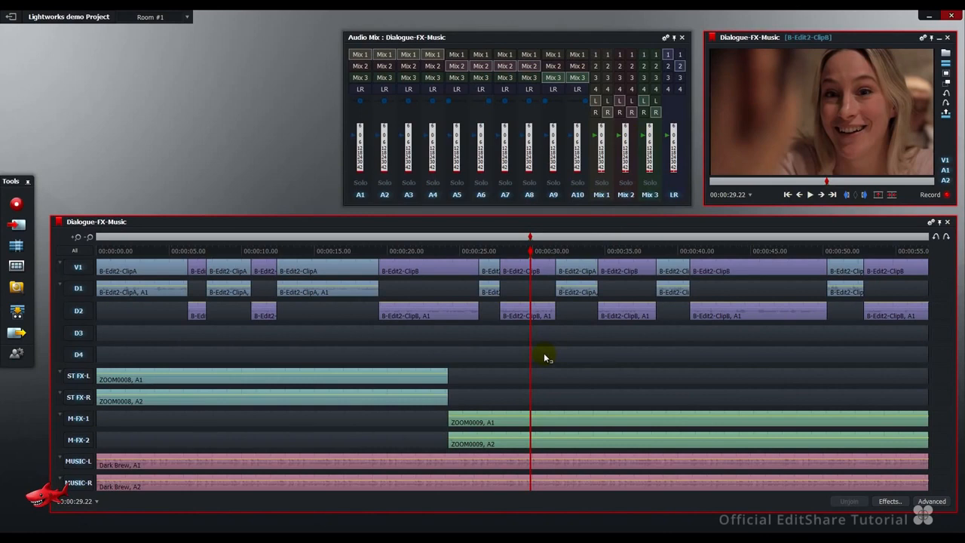
Raise the Mix 1 fader to about +6 and lower Mix 3 to about -6, playing the sequence before and after the change
key("space")
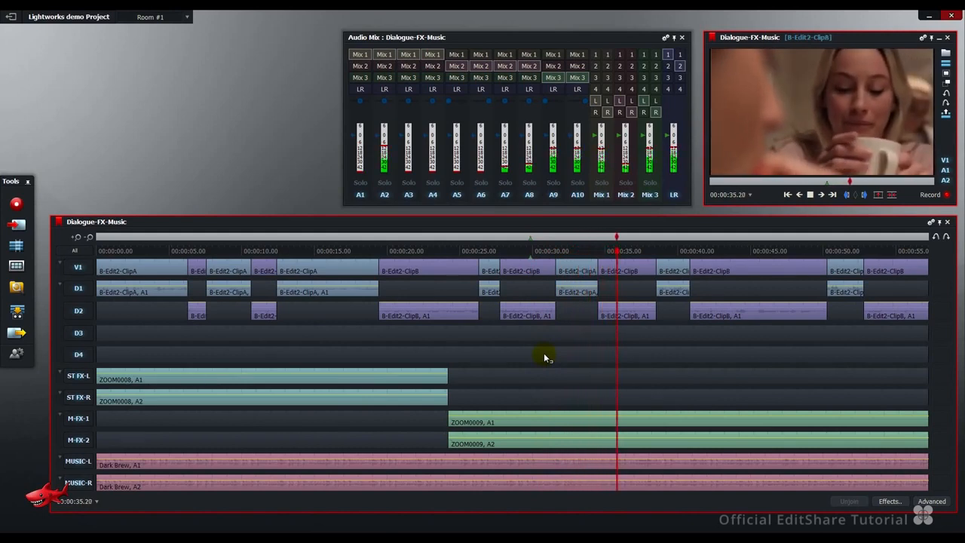
key("space")
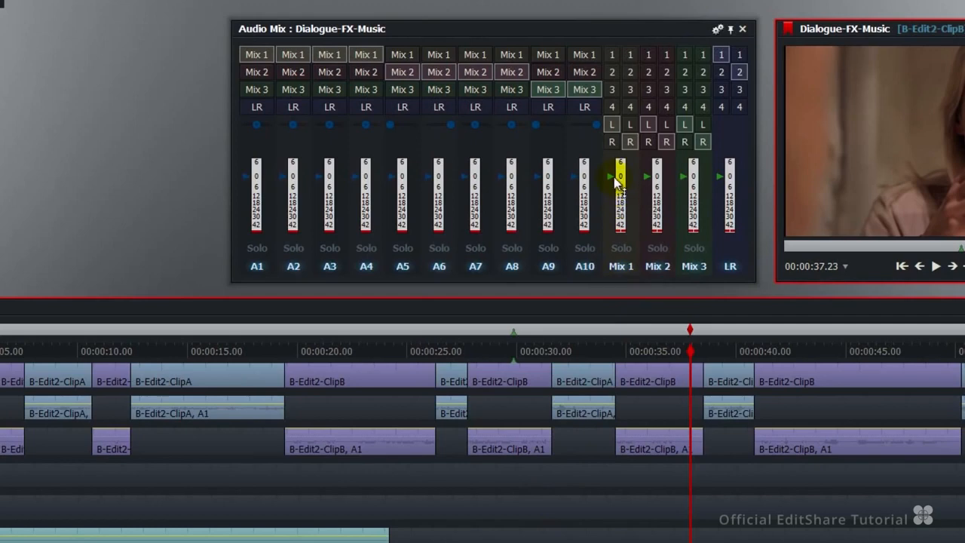
scroll(614, 178, "up", 3)
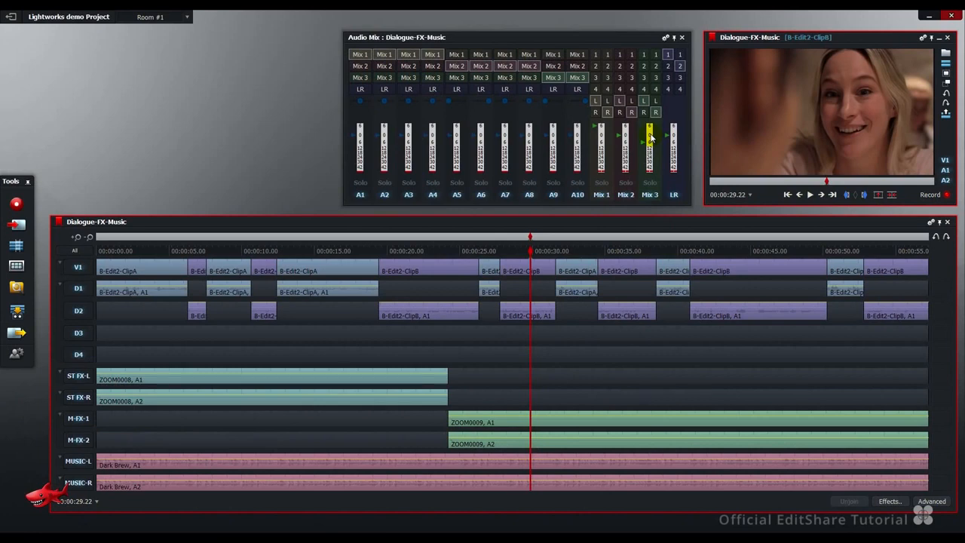
key("space")
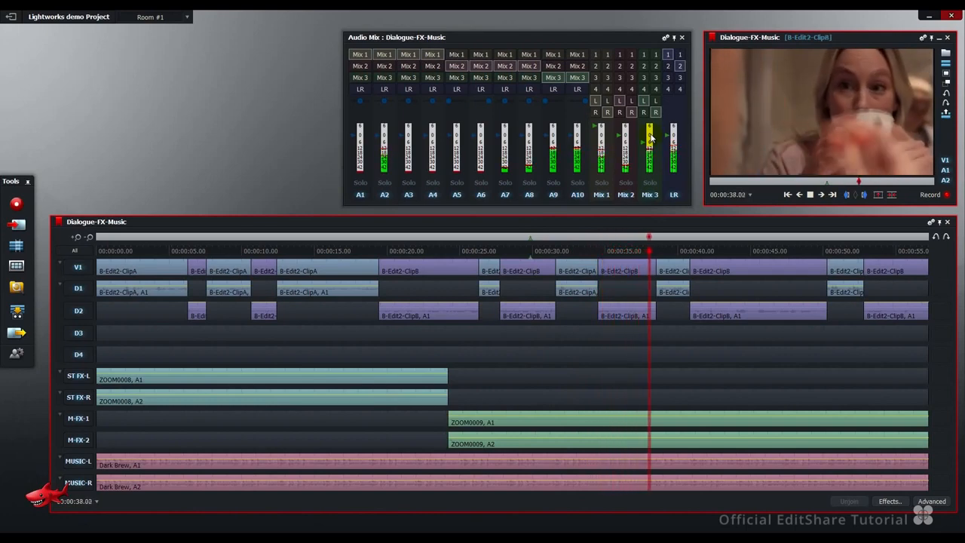
key("space")
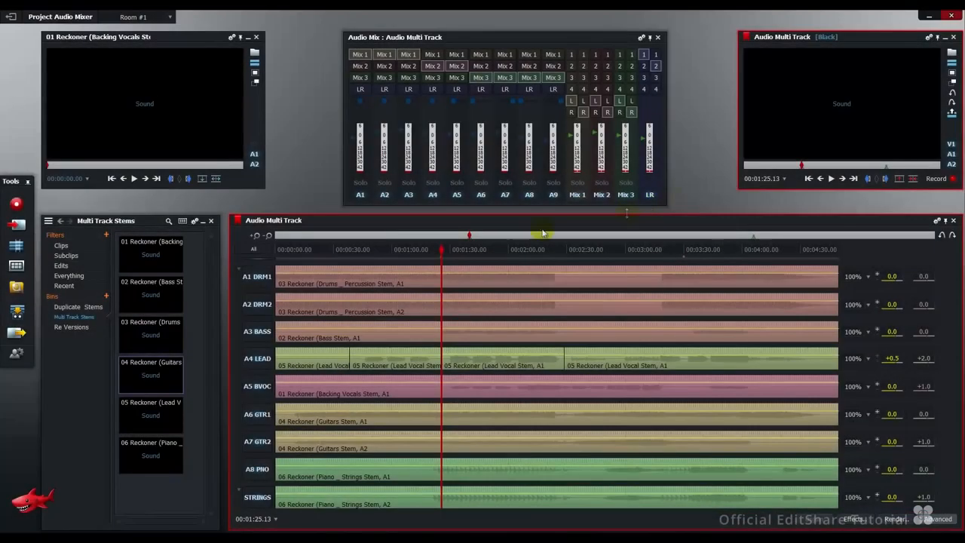
Open the Re Versions bin and compare the mixer settings of Audio Multi Track V2 with those of Audio Multi Track
left_click(80, 328)
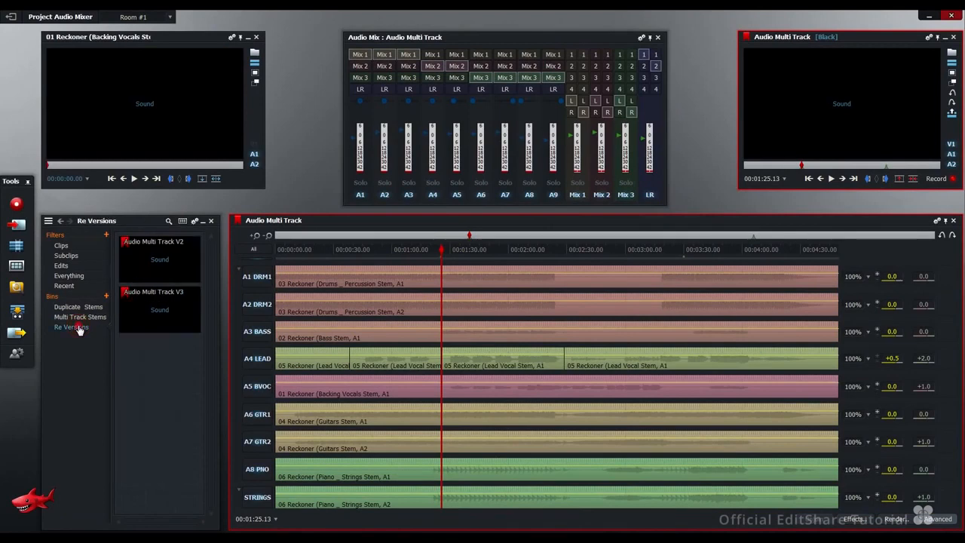
left_click(159, 265)
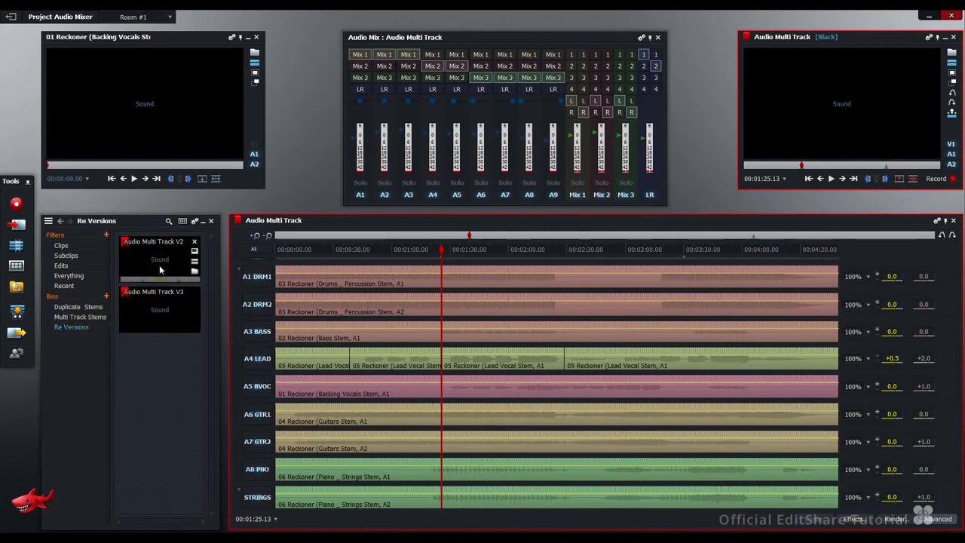
left_click(163, 308)
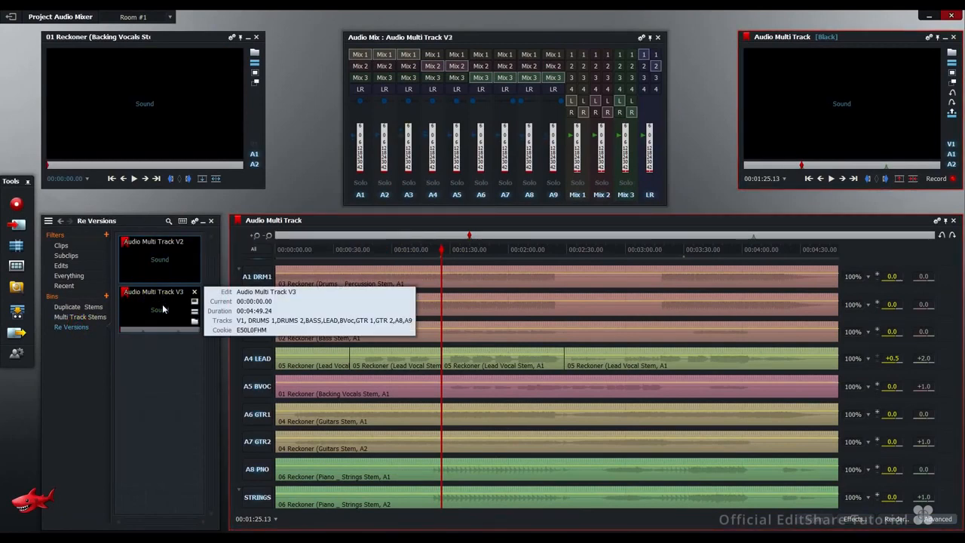
left_click(172, 260)
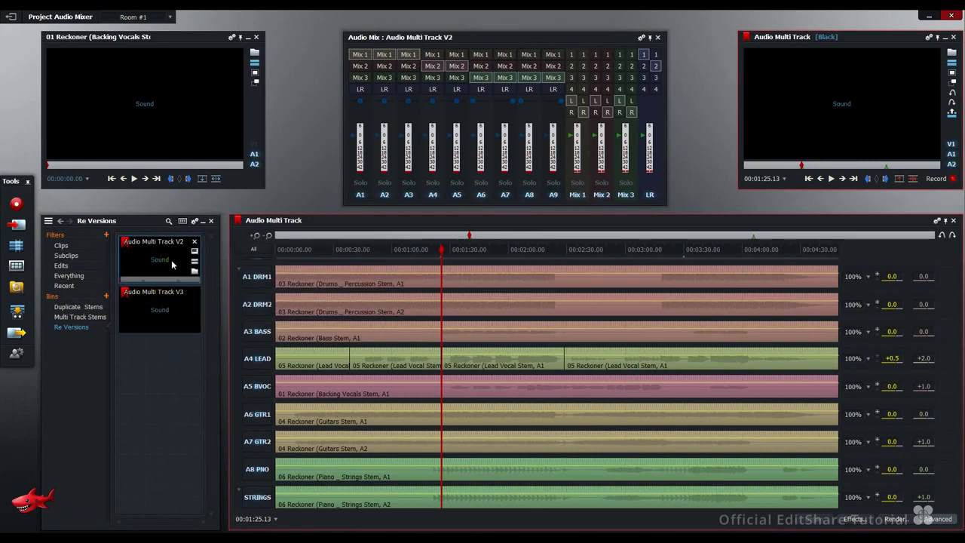
left_click(787, 129)
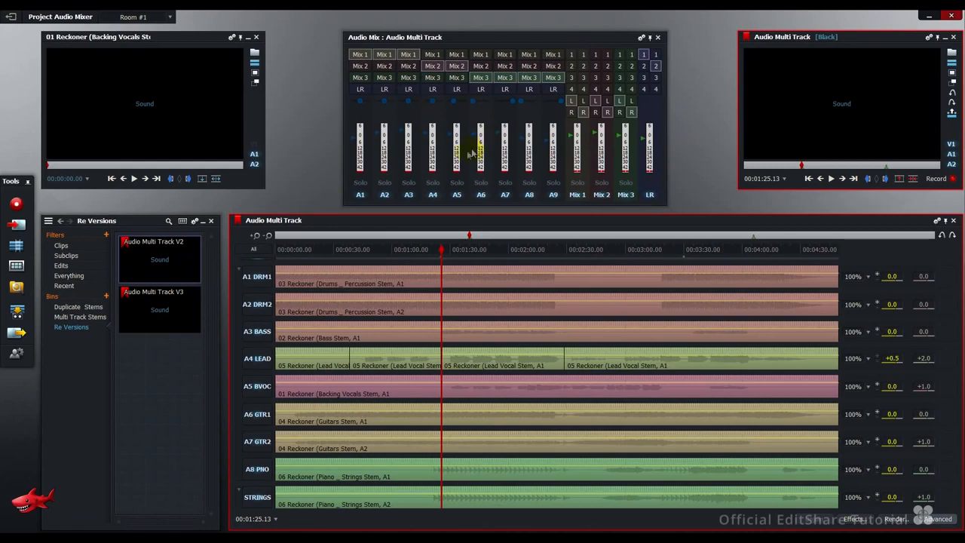
Apply the Audio Multi Track audio mix to the existing clips in the Re Versions bin and close the dialog
mouse_move(134, 321)
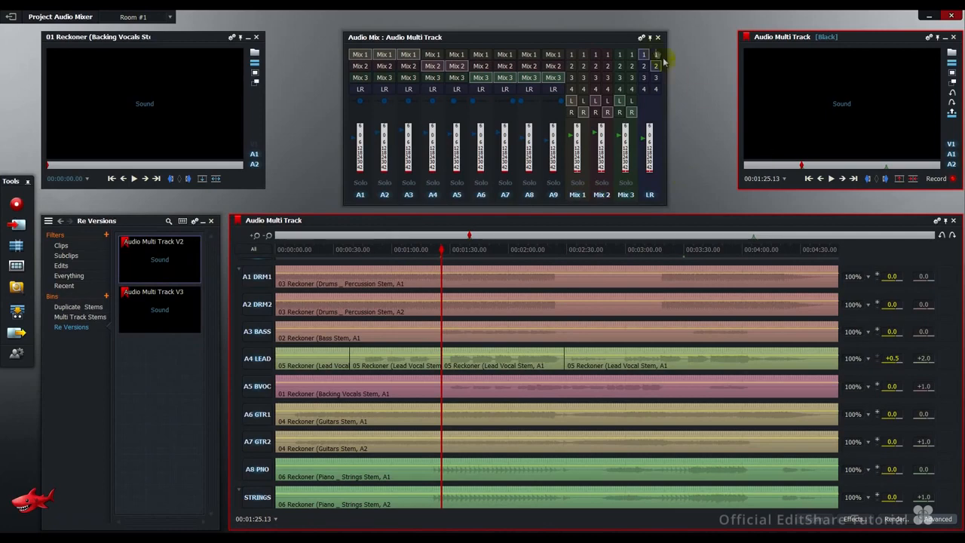
left_click(641, 38)
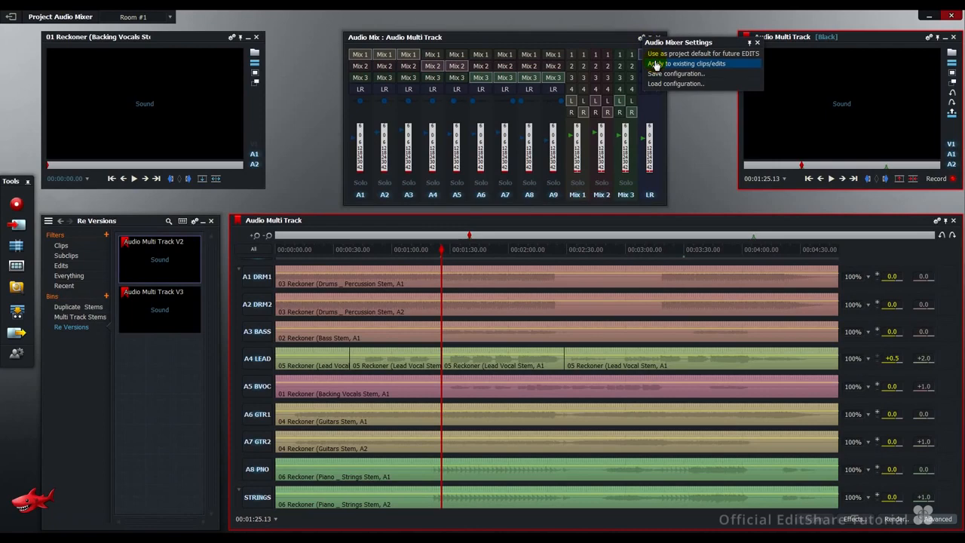
left_click(656, 65)
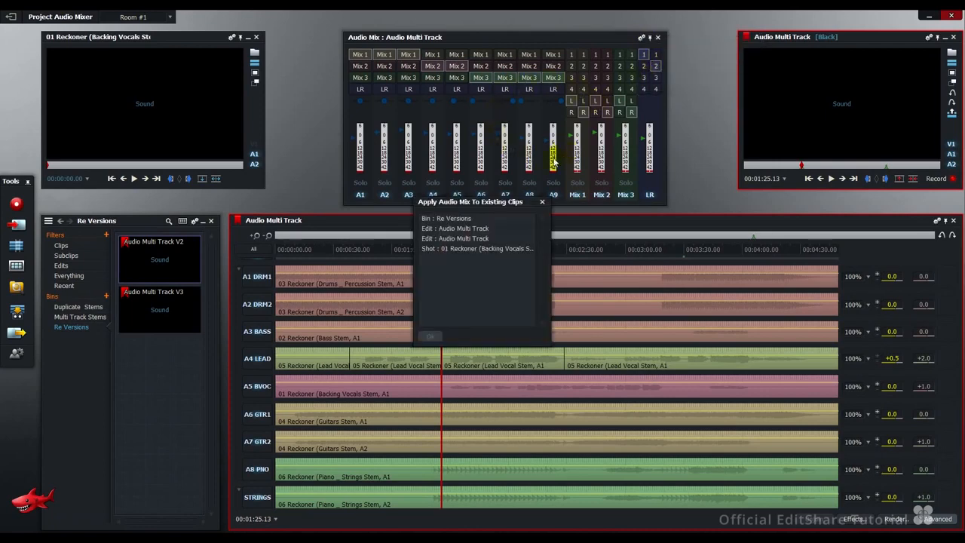
left_click(453, 219)
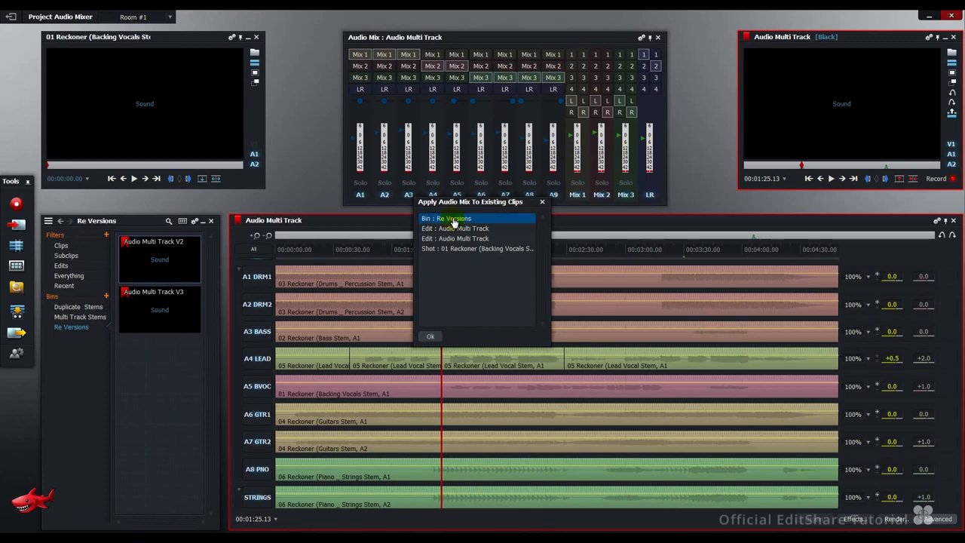
left_click(431, 337)
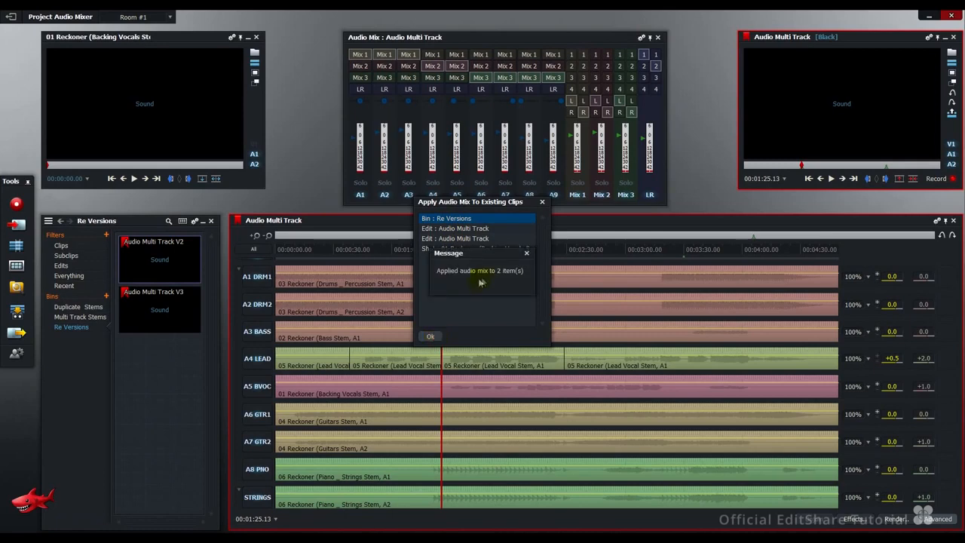
left_click(526, 252)
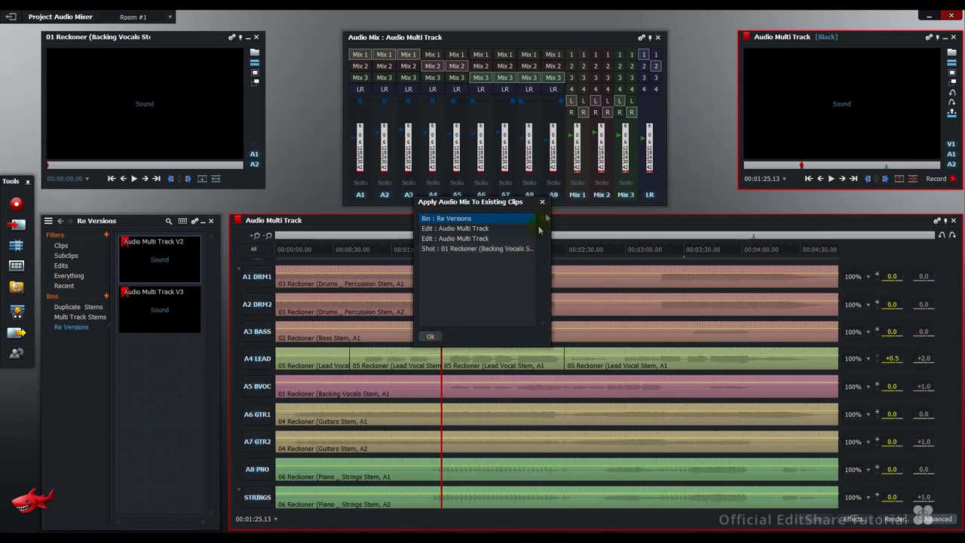
left_click(542, 205)
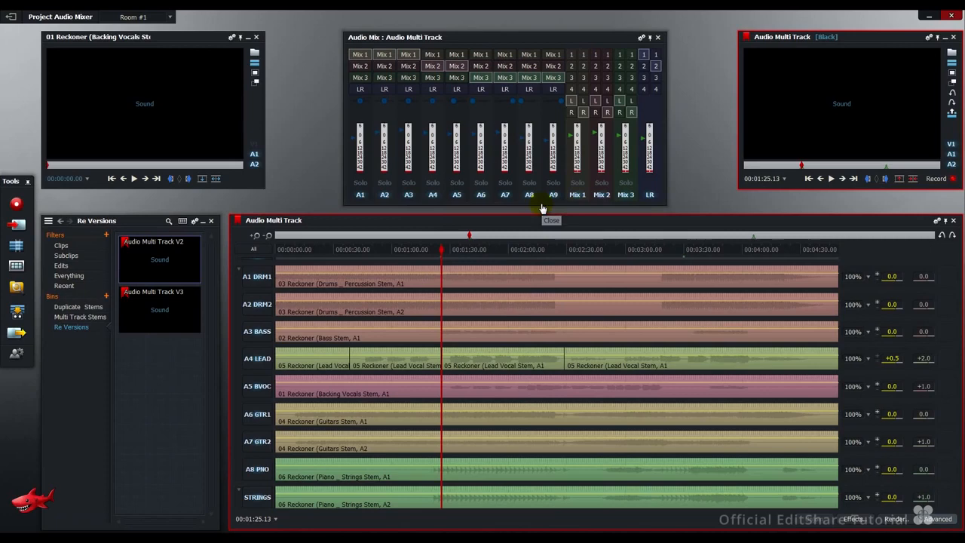
mouse_move(159, 306)
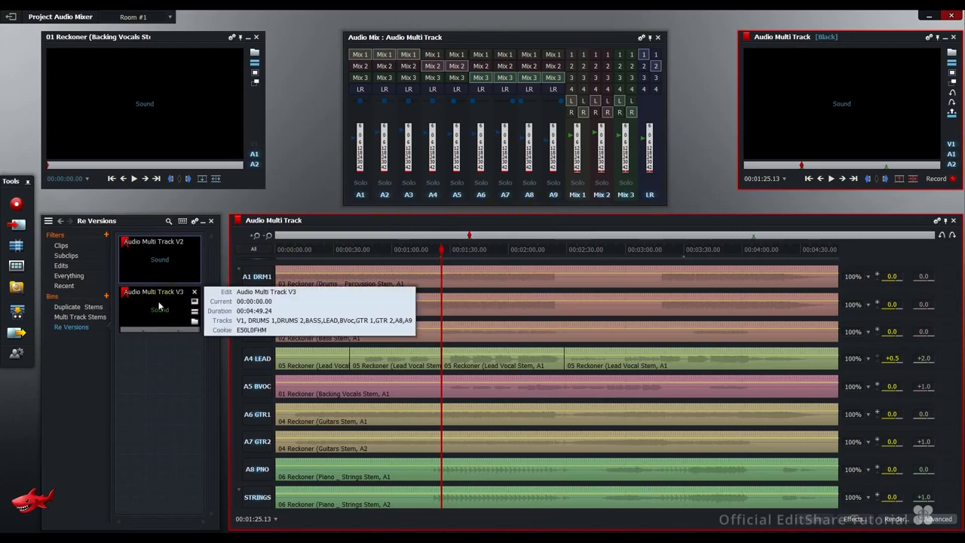
Compare the mixer settings of Audio Multi Track V3 and Audio Multi Track V2 with those of Audio Multi Track
left_click(159, 305)
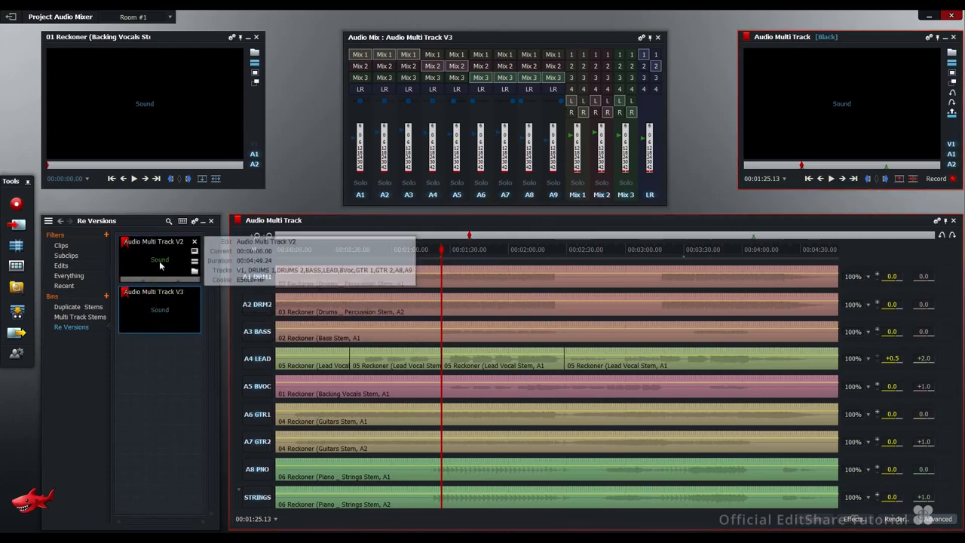
left_click(160, 265)
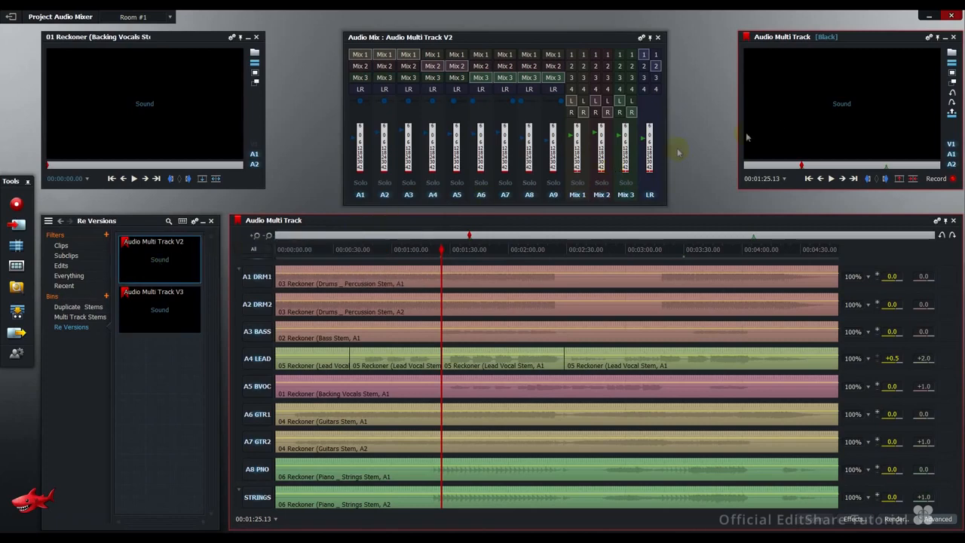
left_click(782, 117)
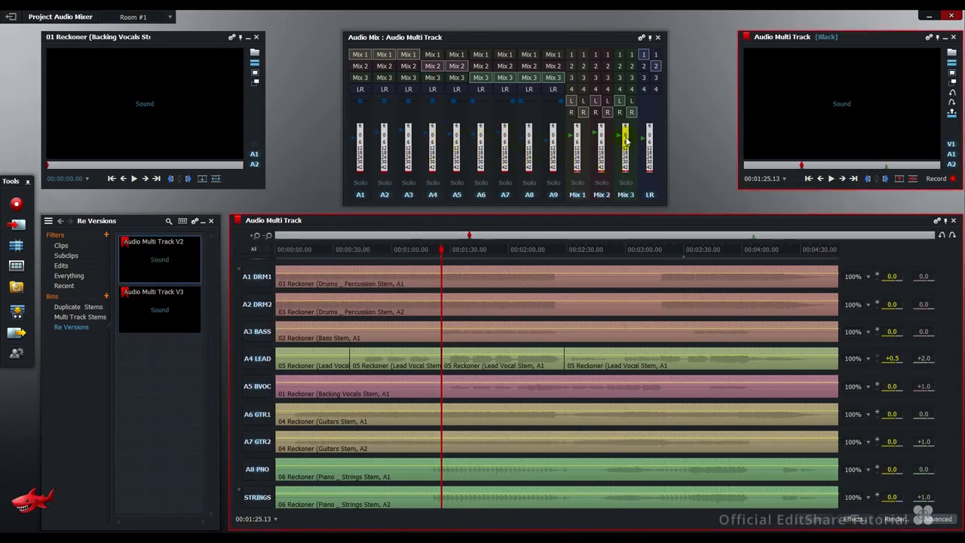
Load Audio Multi Track V2 into the source viewer and rename it through its timeline as Audio Multi Track V2 - Low VOC
mouse_move(161, 260)
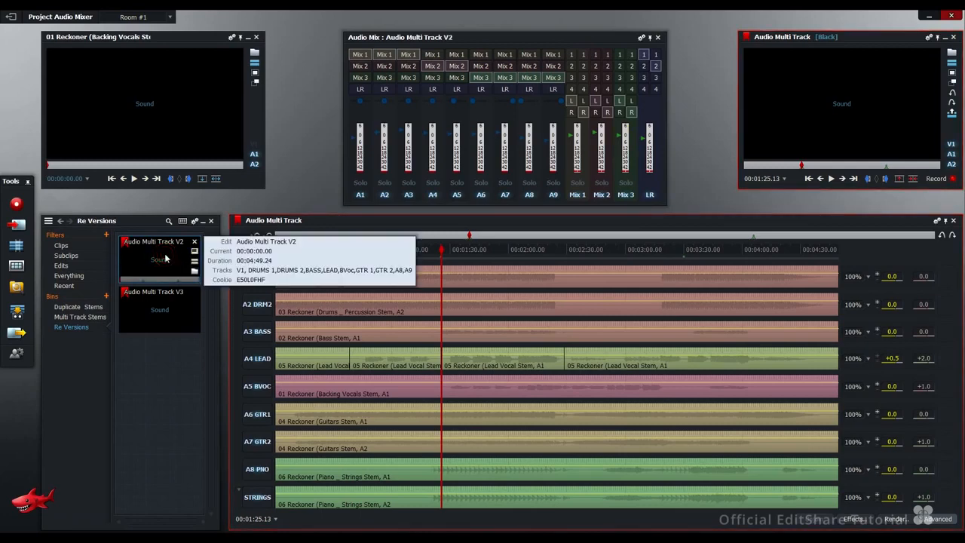
left_click_drag(168, 264, 161, 100)
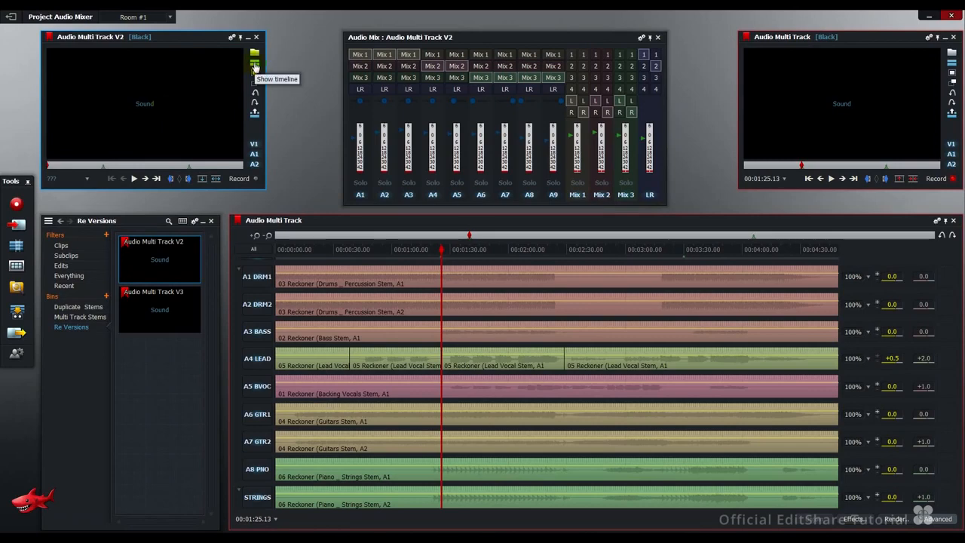
left_click(254, 66)
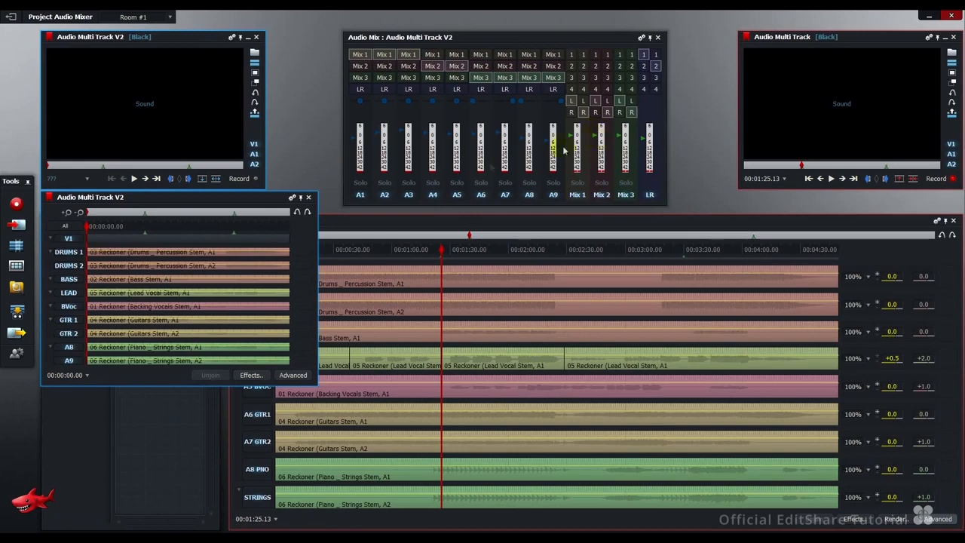
double_click(127, 199)
type("- Low VOC")
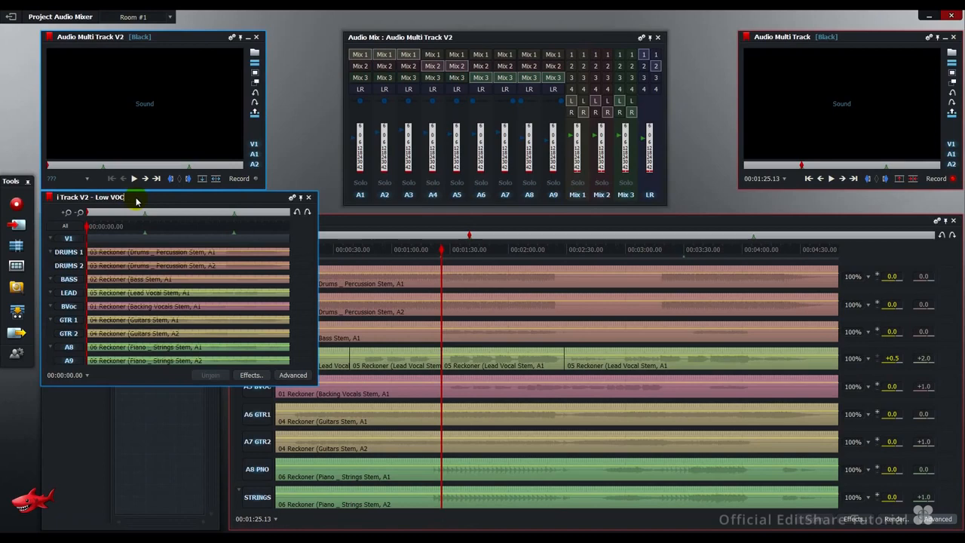
key("Return")
left_click(309, 197)
Load Audio Multi Track V3 into the source viewer and compare its mixer settings with Audio Multi Track and Audio Multi Track V2 - Low VOC
left_click(154, 316)
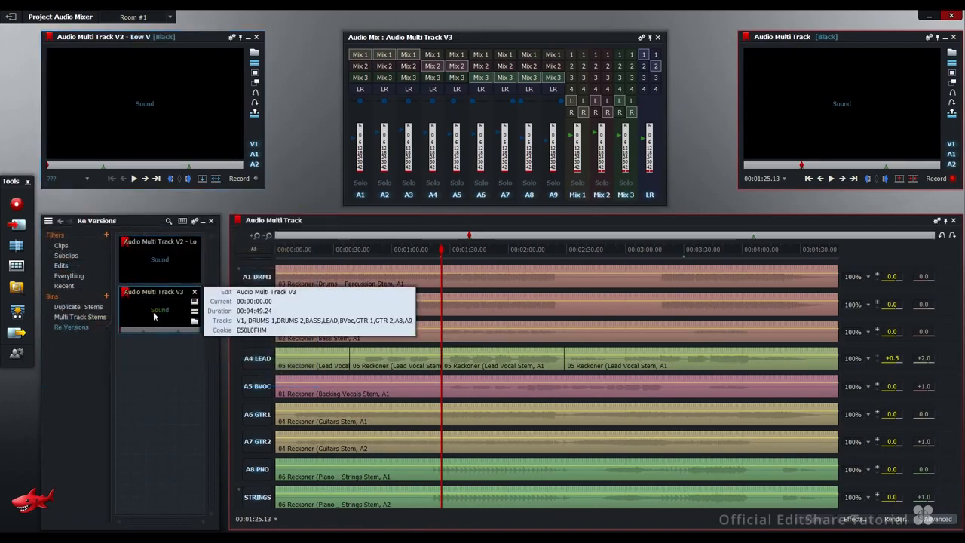
left_click_drag(154, 316, 140, 106)
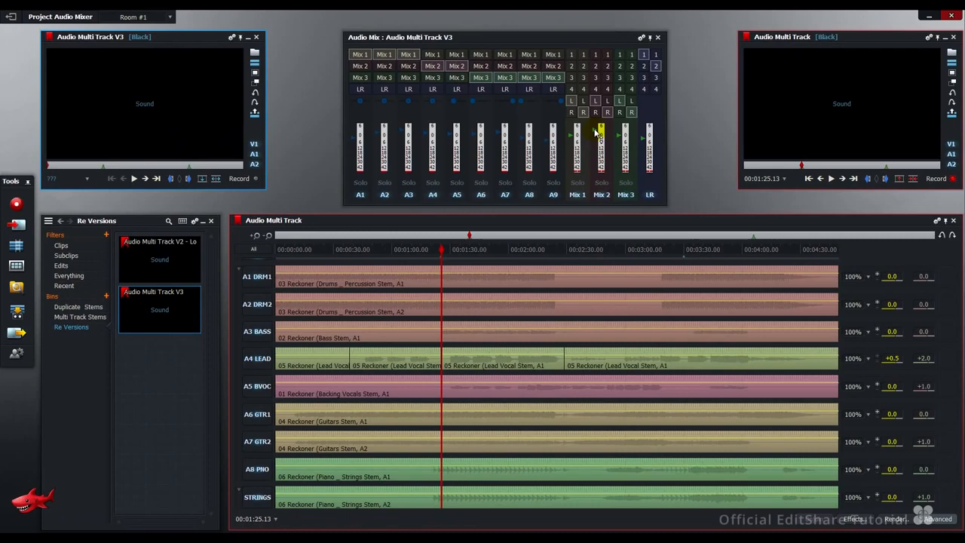
left_click(786, 97)
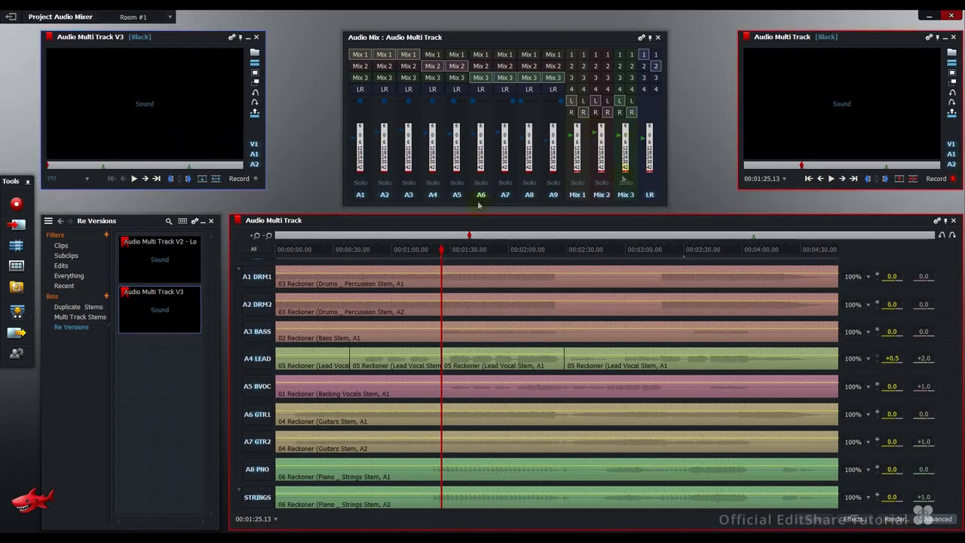
left_click(159, 257)
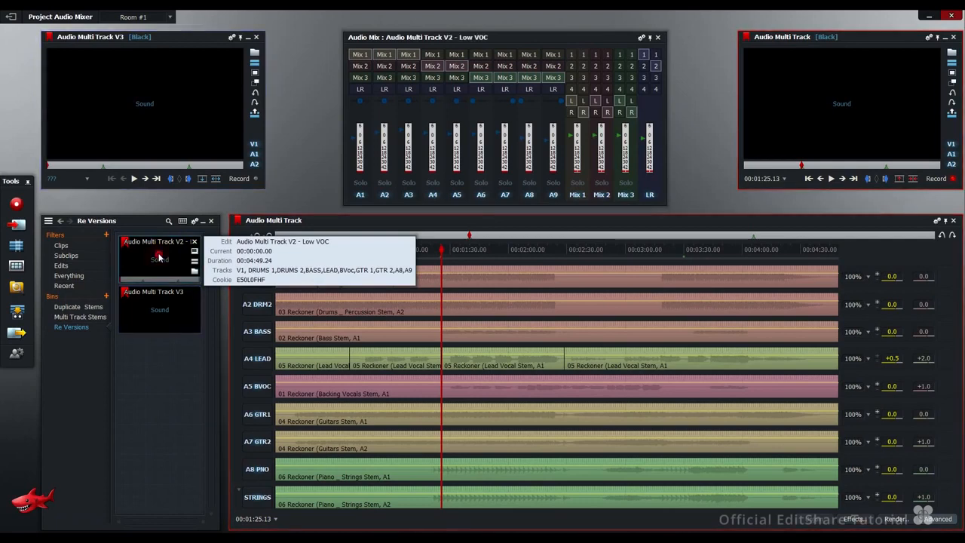
left_click(157, 313)
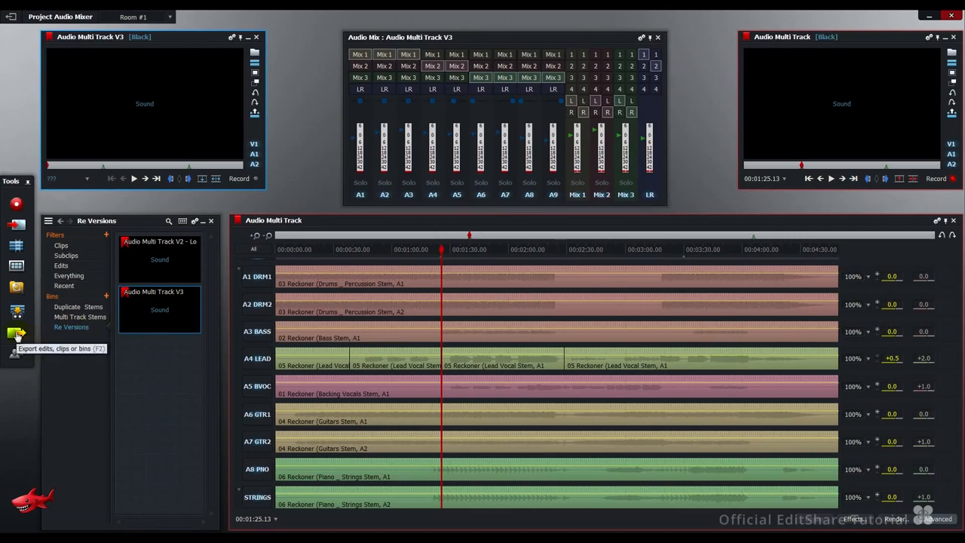
Set the export format to AVI and mark the Audio Multi Track section from 00:01:25.13 to 00:01:52.11
left_click_drag(17, 335, 547, 303)
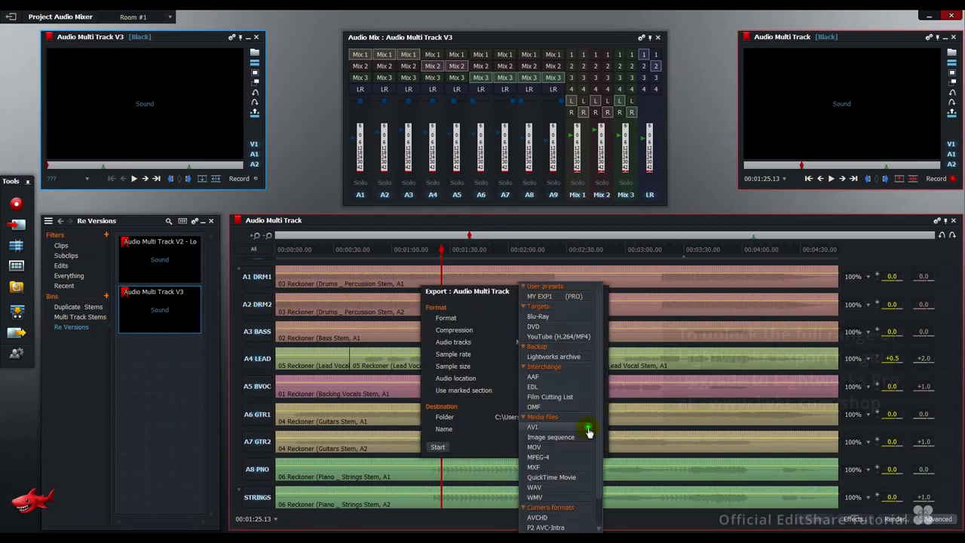
left_click(587, 429)
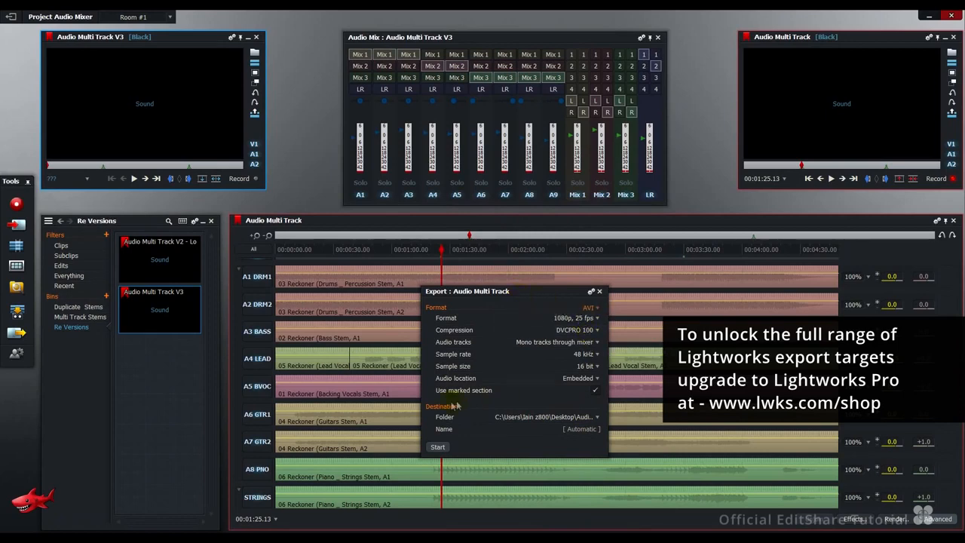
left_click(445, 256)
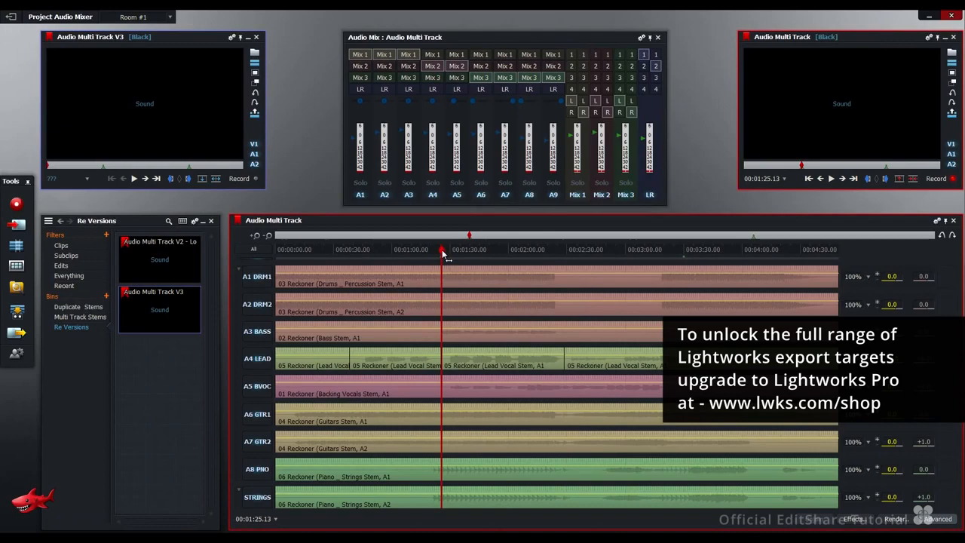
left_click_drag(445, 257, 495, 258)
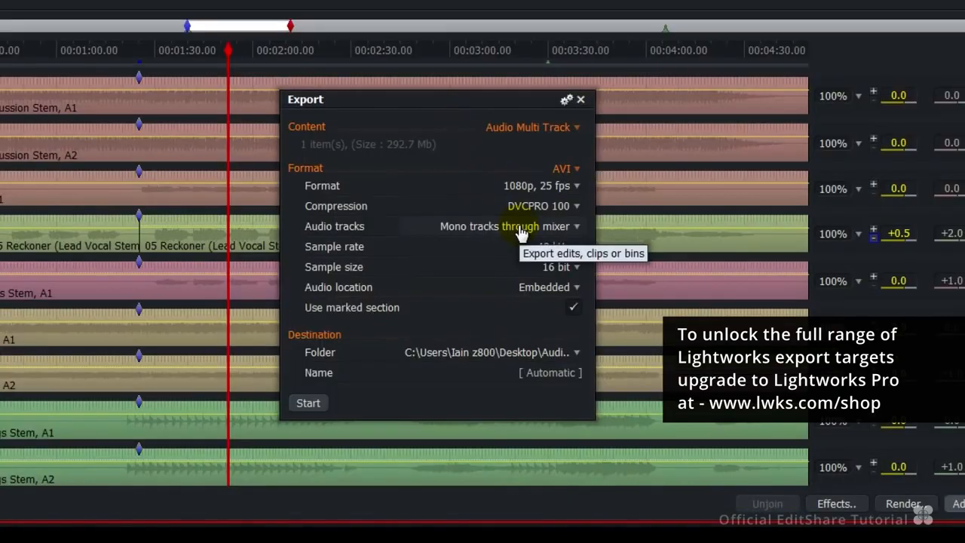
Export the marked section as AVI with audio tracks set to Stereo track (from LR mix) and audio location Embedded
left_click(520, 227)
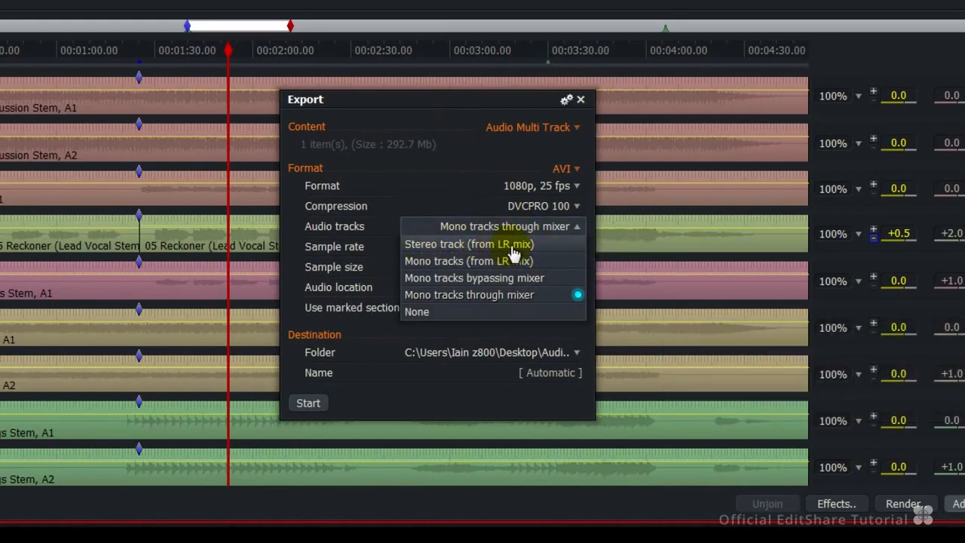
left_click(518, 249)
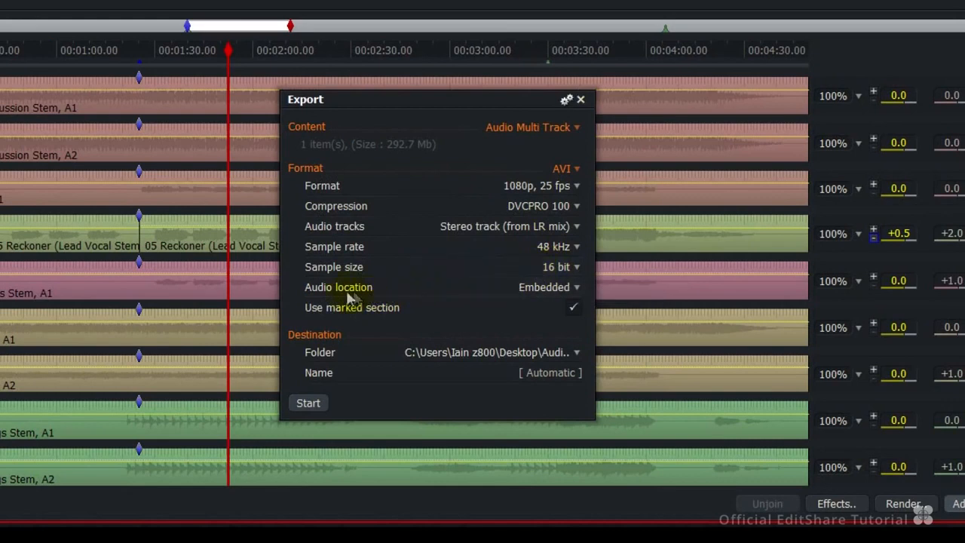
left_click(561, 294)
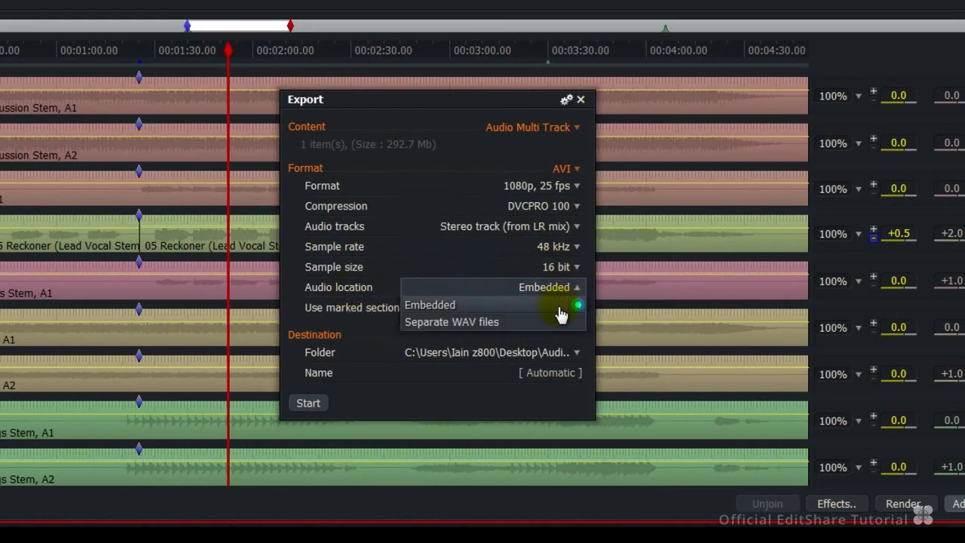
left_click(560, 314)
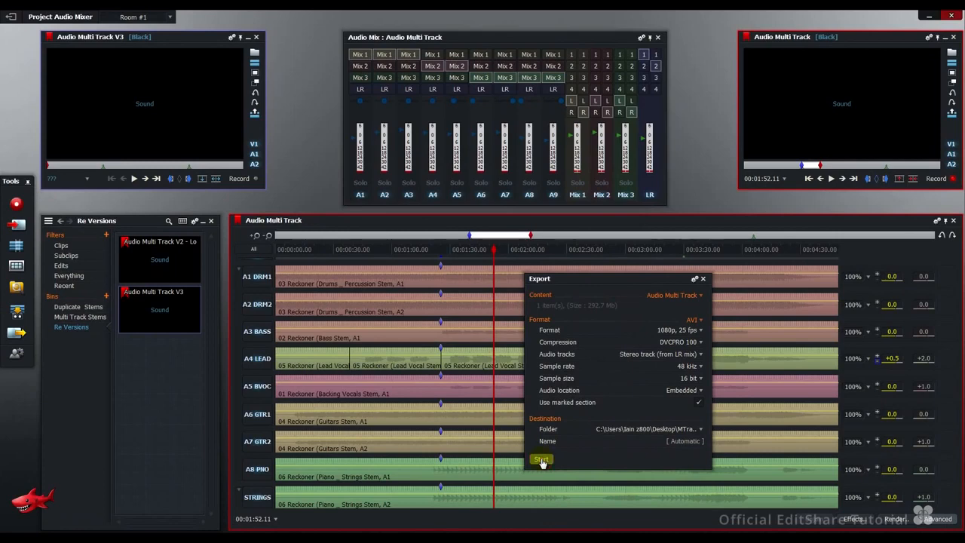
left_click(542, 460)
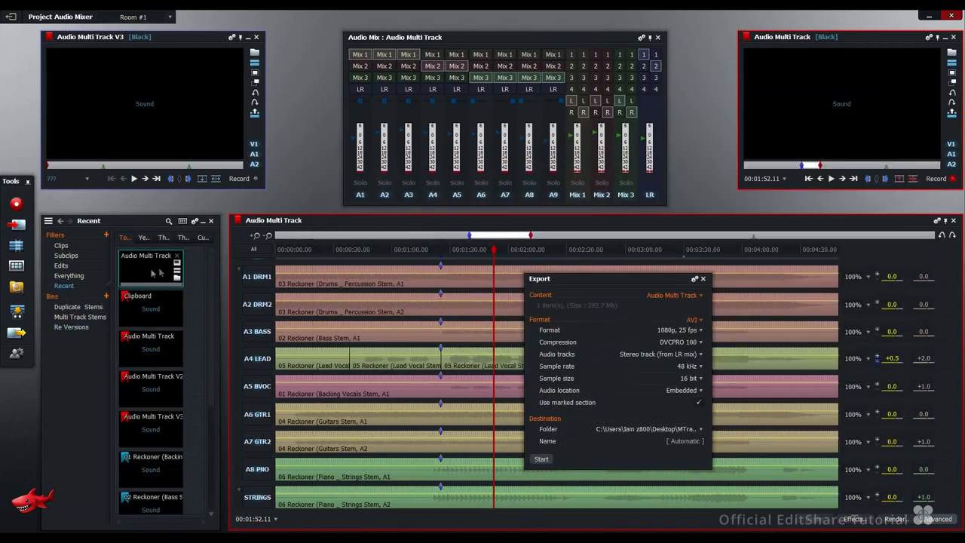
Load the exported Audio Multi Track clip into the source viewer, pan A1 fully left and A2 fully right, and play it
left_click_drag(151, 272, 133, 115)
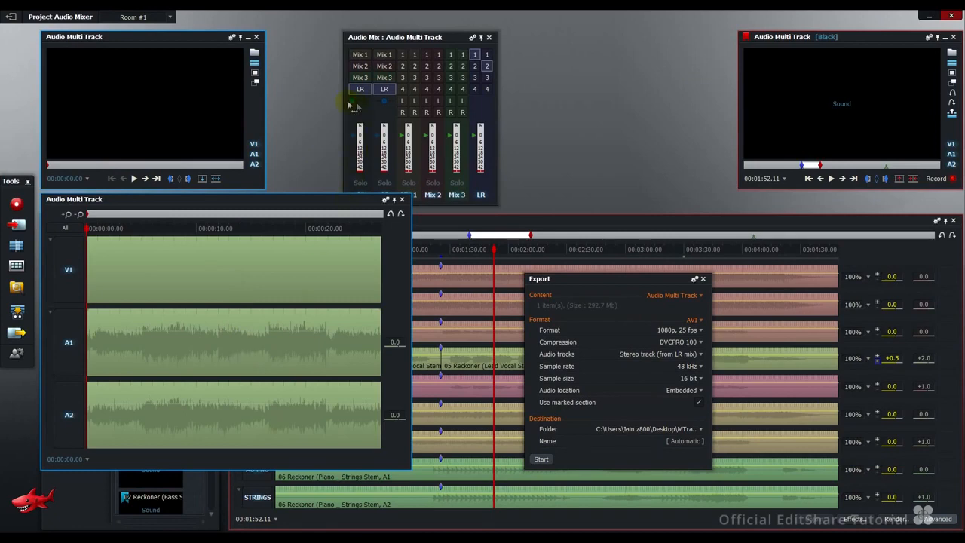
left_click_drag(388, 104, 395, 103)
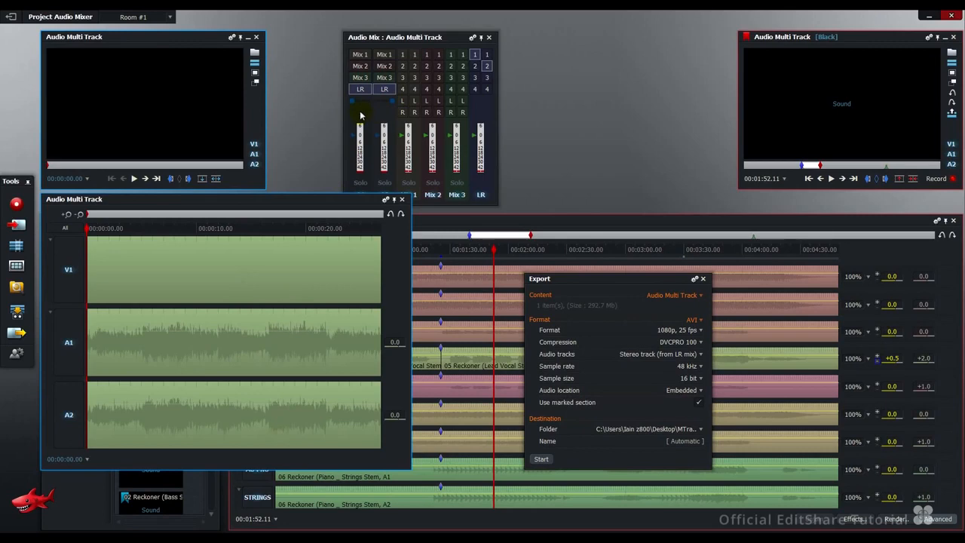
key("space")
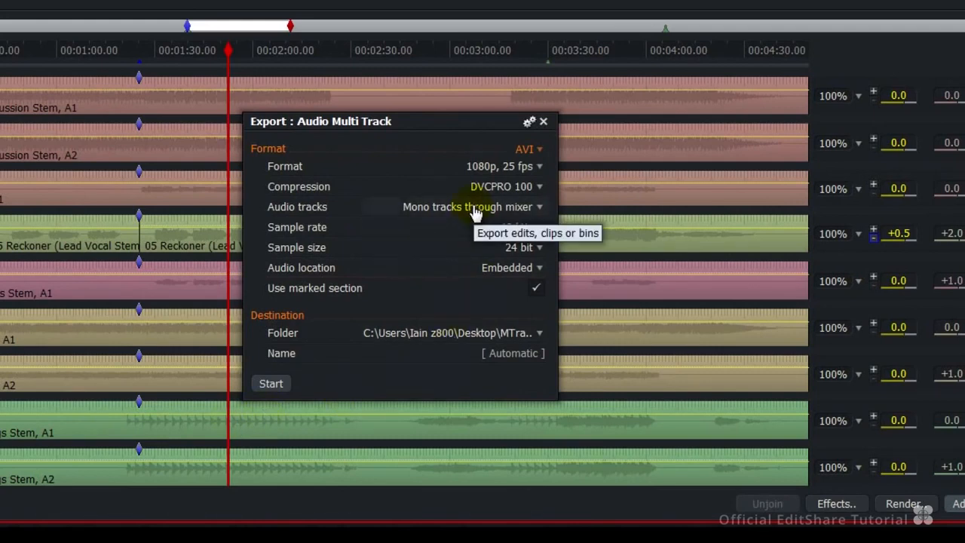
Export the marked section as AVI with Mono tracks bypassing mixer, a 24 bit sample size and embedded audio
left_click(476, 214)
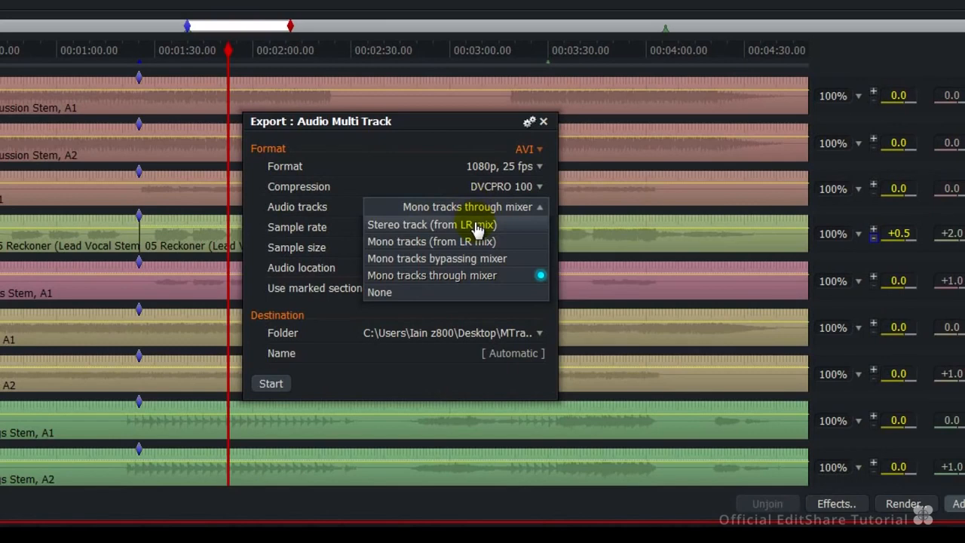
left_click(478, 226)
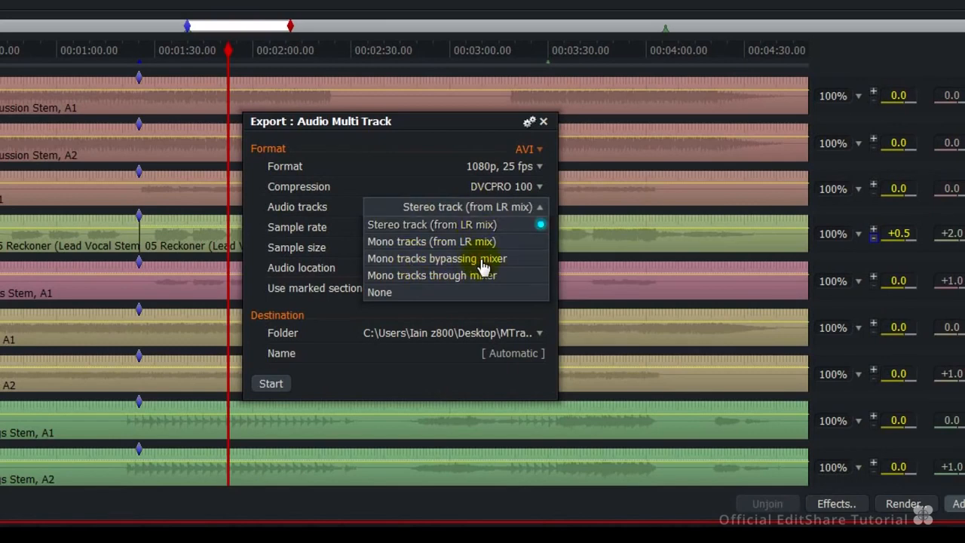
left_click(481, 260)
left_click(483, 248)
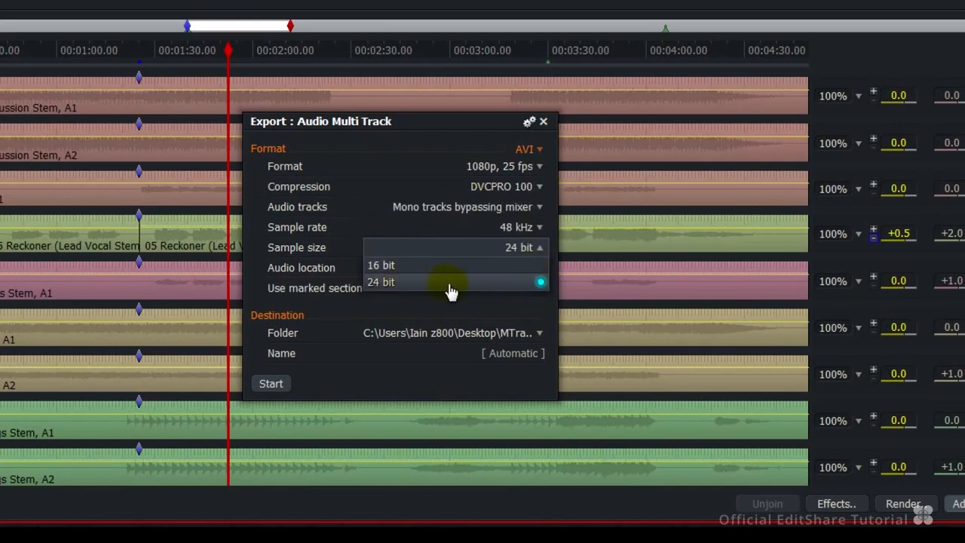
left_click(450, 284)
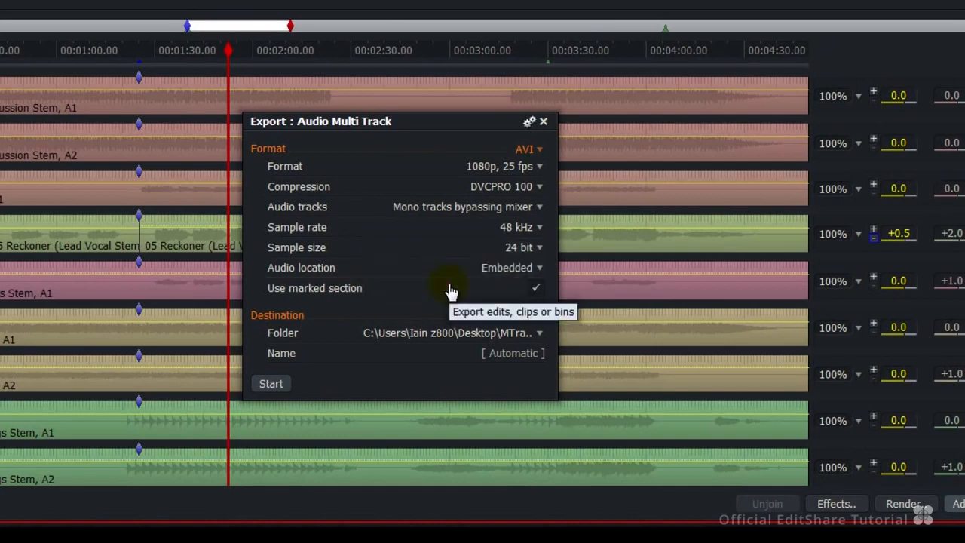
left_click(488, 269)
left_click(488, 286)
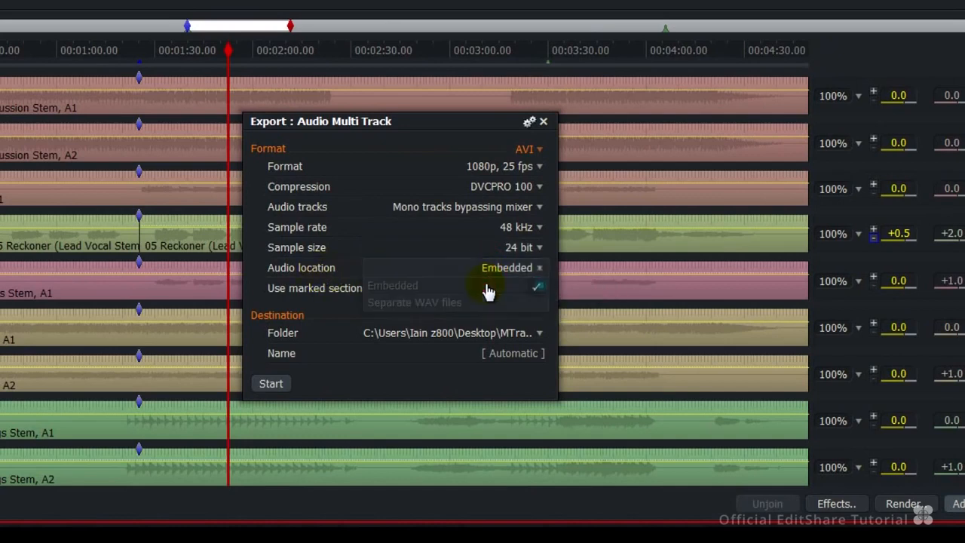
left_click(271, 384)
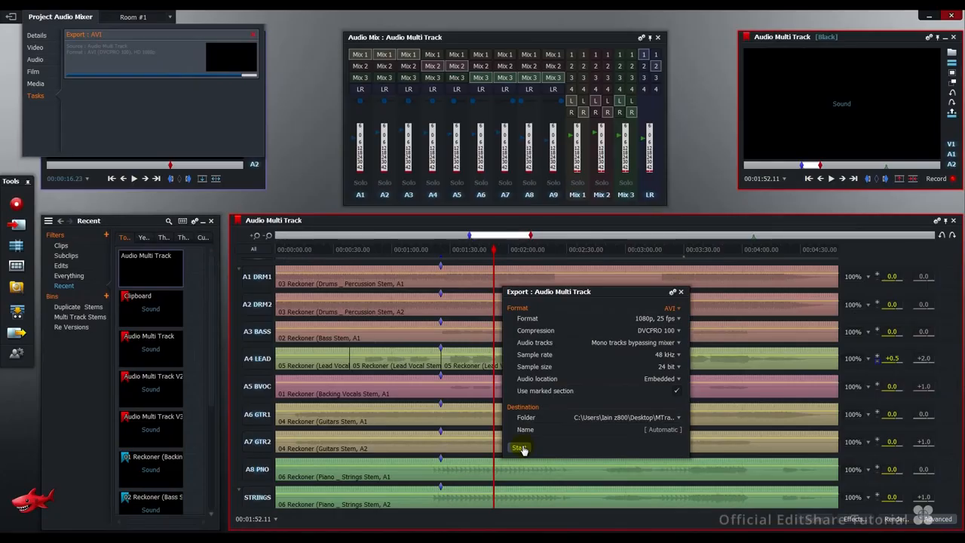
Open the exported file's folder from the Tasks Log, import Audio Multi Track(2).avi and load it into the source viewer
left_click(486, 219)
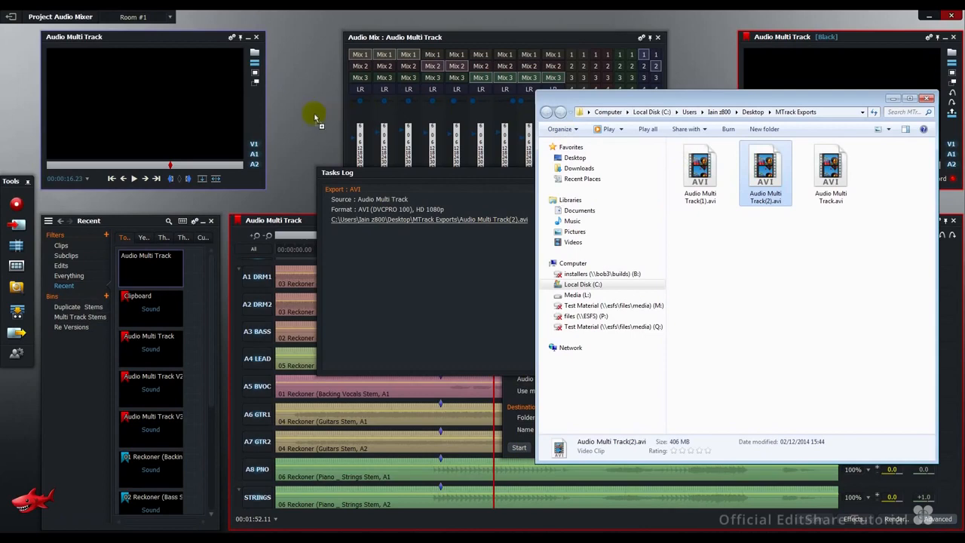
left_click_drag(150, 261, 136, 105)
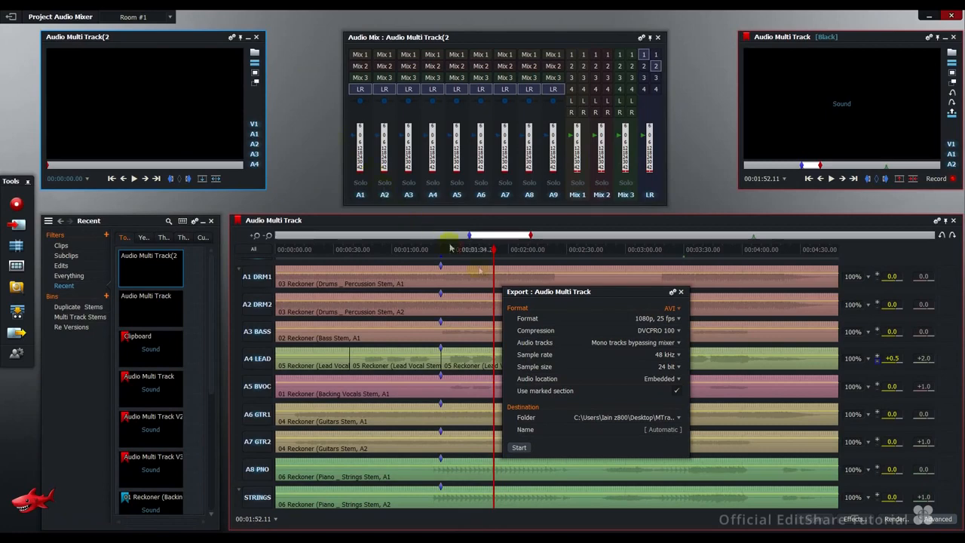
Set the audio location to Separate WAV files and start the AVI export of the marked section
left_click(666, 384)
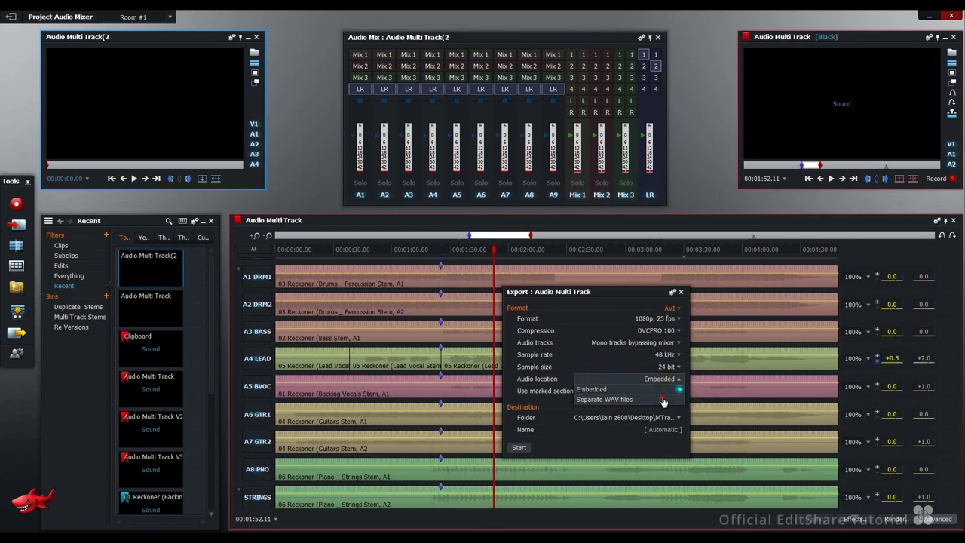
left_click(664, 398)
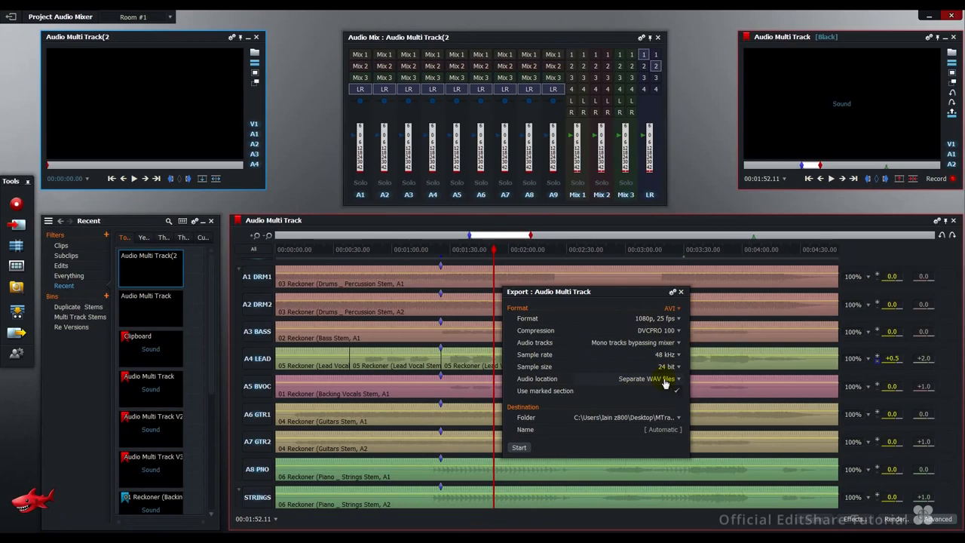
left_click(520, 449)
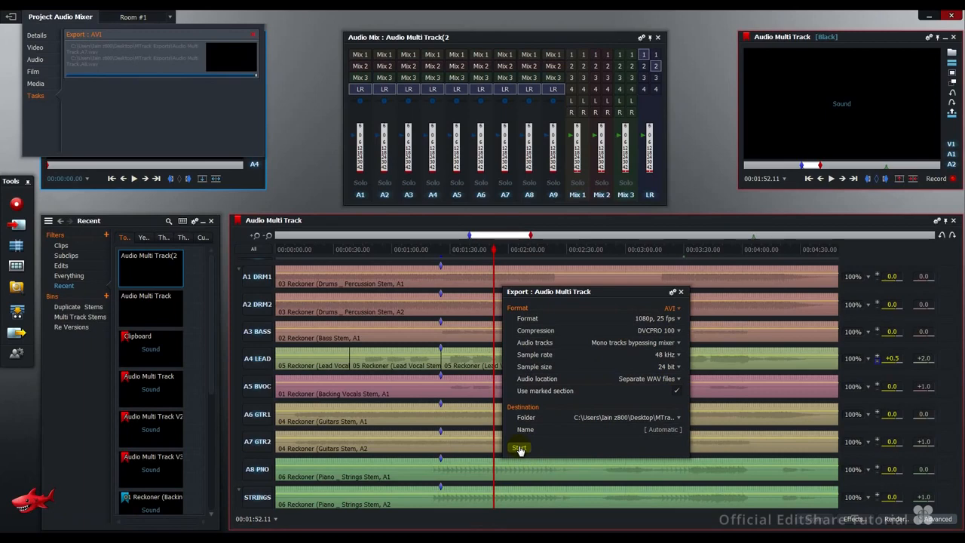
Open the export folder of Audio Multi Track(3).avi from the Tasks Log and select the exported WAV files A1 to A9
scroll(547, 301, "down", 5)
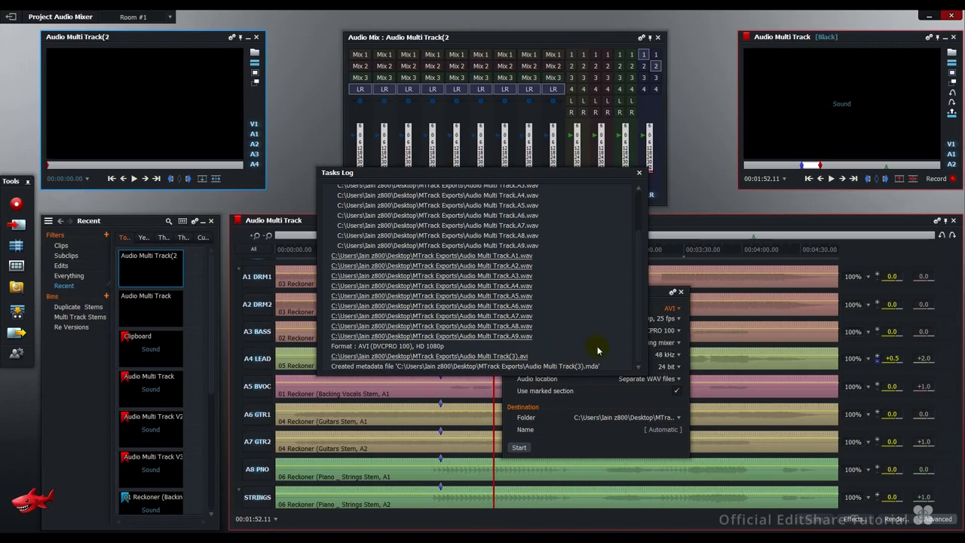
left_click(516, 363)
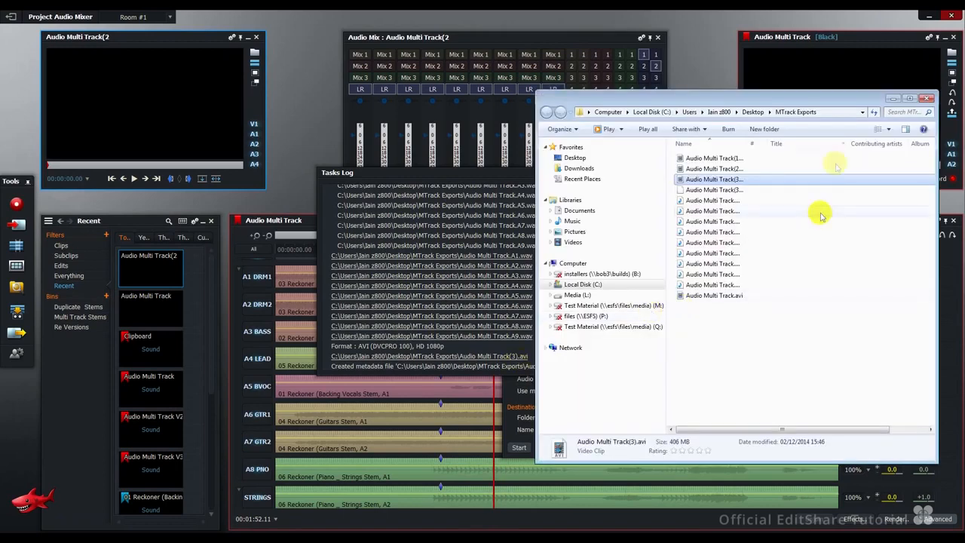
left_click(713, 201)
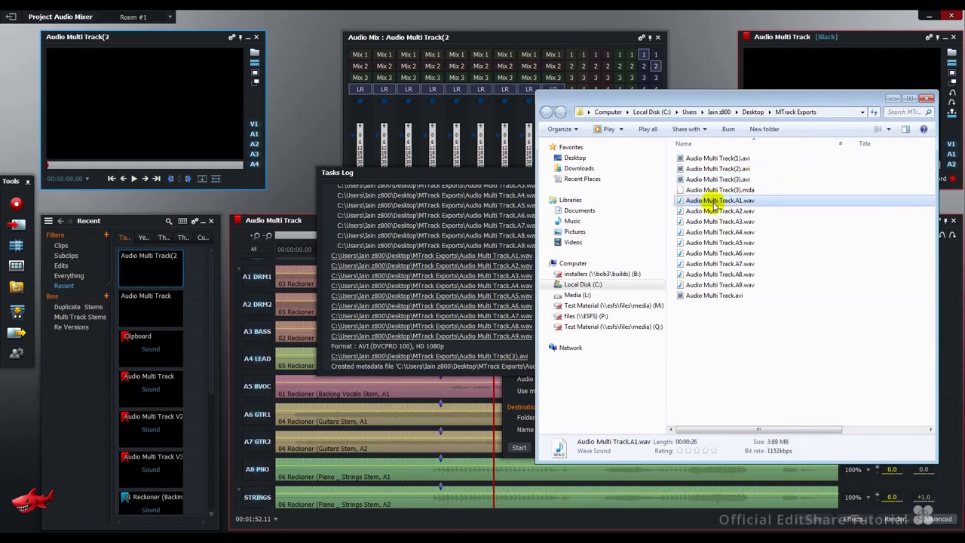
key("shift+Down")
key("shift+Down")
key("shift+Down")
key("shift+Down")
key("shift+Down")
key("shift+Down")
key("shift+Down")
key("shift+Down")
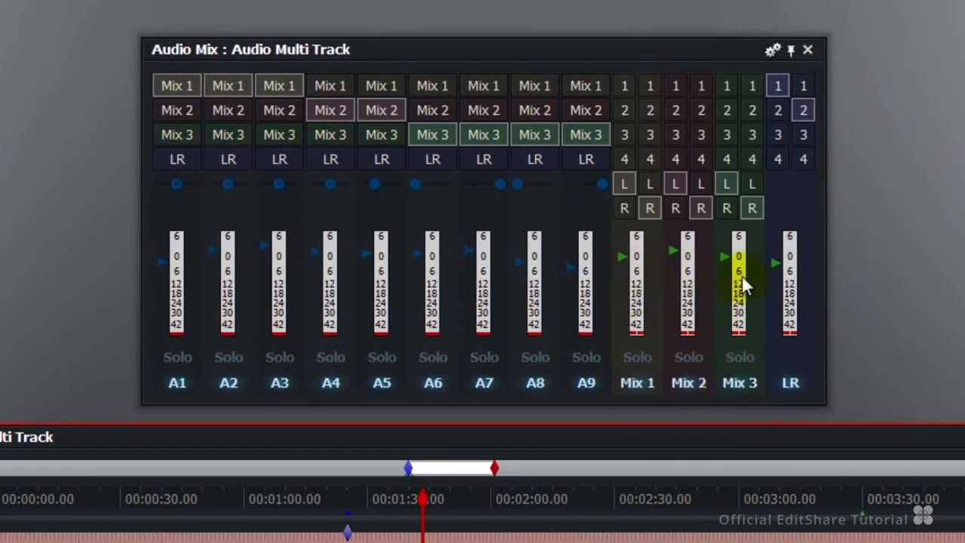
Remove the L and R output assignments from Mix 1, Mix 2 and Mix 3 of the Audio Multi Track edit
left_click(626, 184)
left_click(651, 209)
left_click(677, 185)
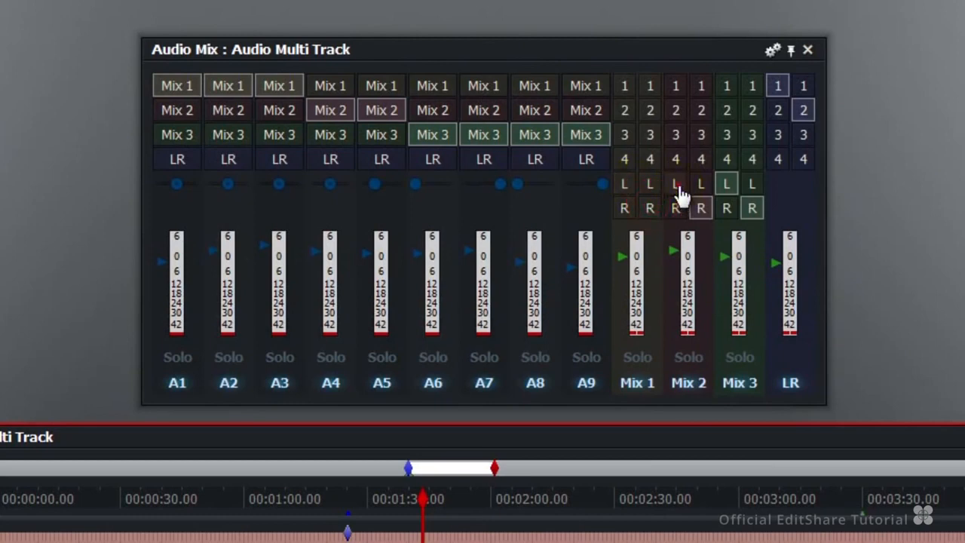
left_click(701, 208)
left_click(727, 184)
left_click(751, 207)
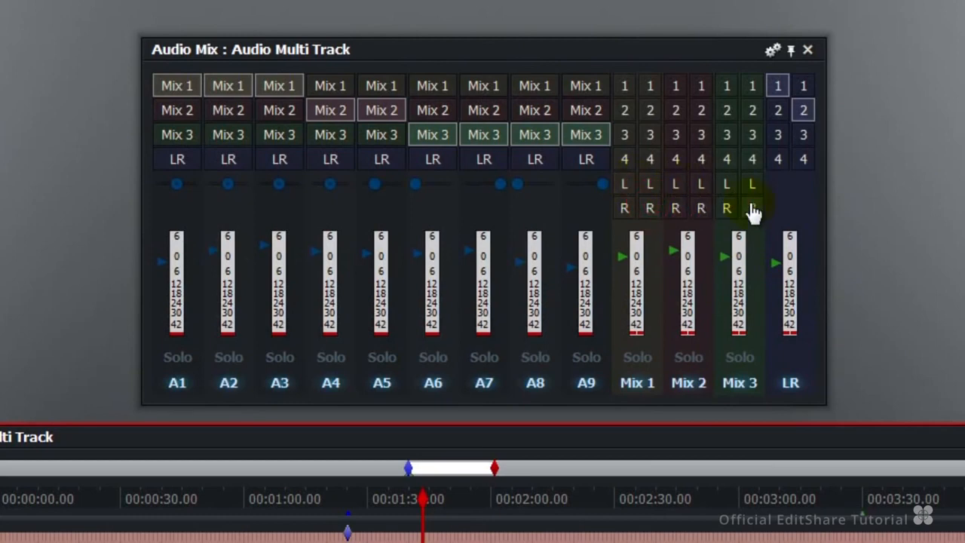
Route Mix 1's left channel to output 1, Mix 2's left channel to 2, and Mix 3's channels to 3 and 4
left_click(627, 86)
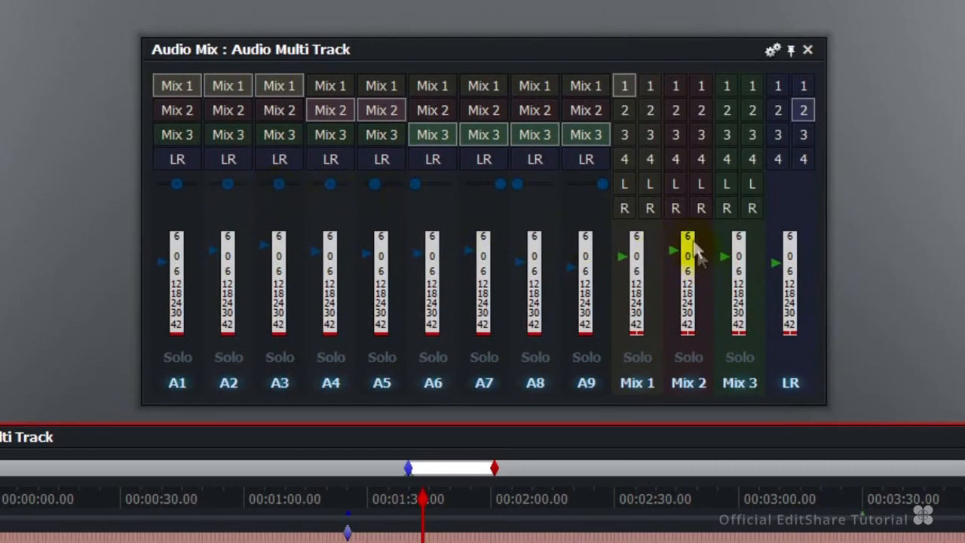
left_click(677, 112)
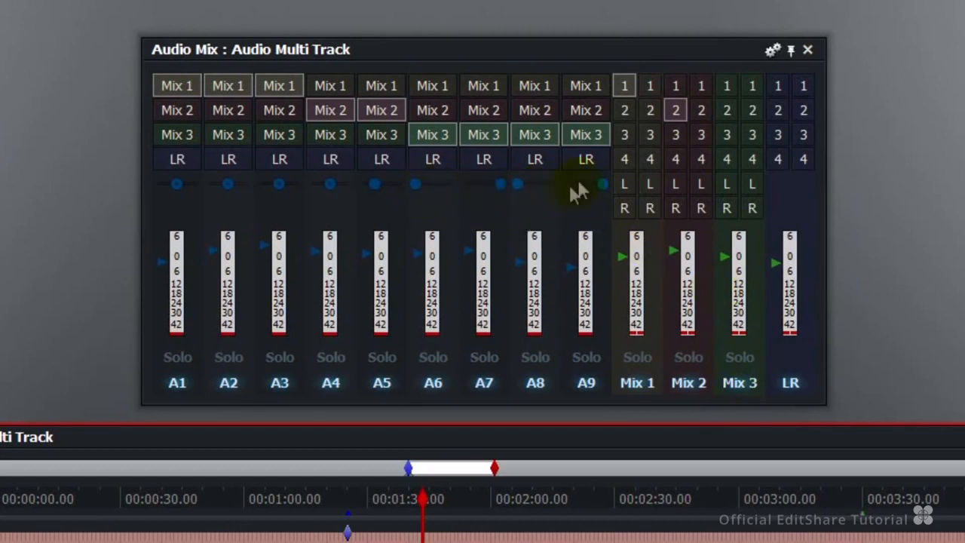
left_click(728, 136)
left_click(754, 160)
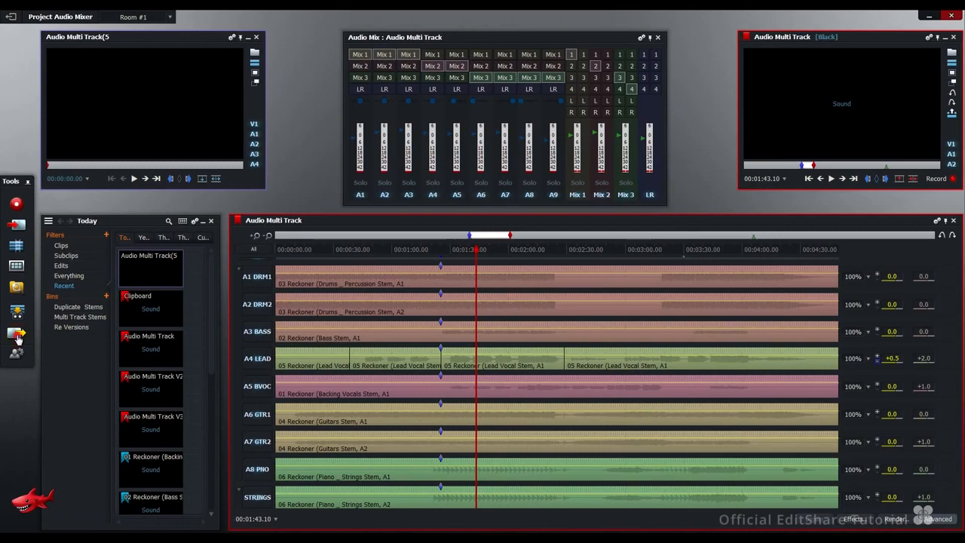
Export the marked section as MOV with Mono tracks through mixer and embedded audio
left_click_drag(18, 340, 545, 299)
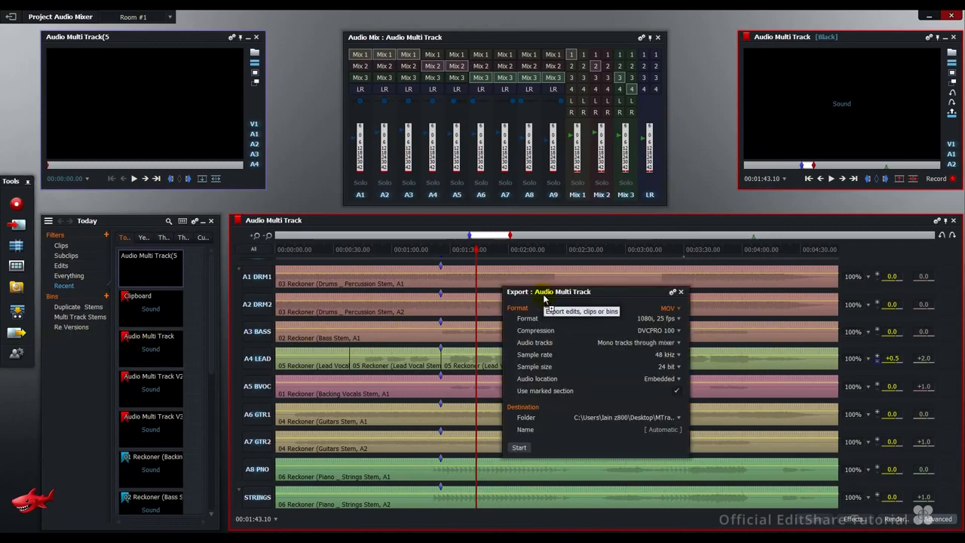
left_click(667, 308)
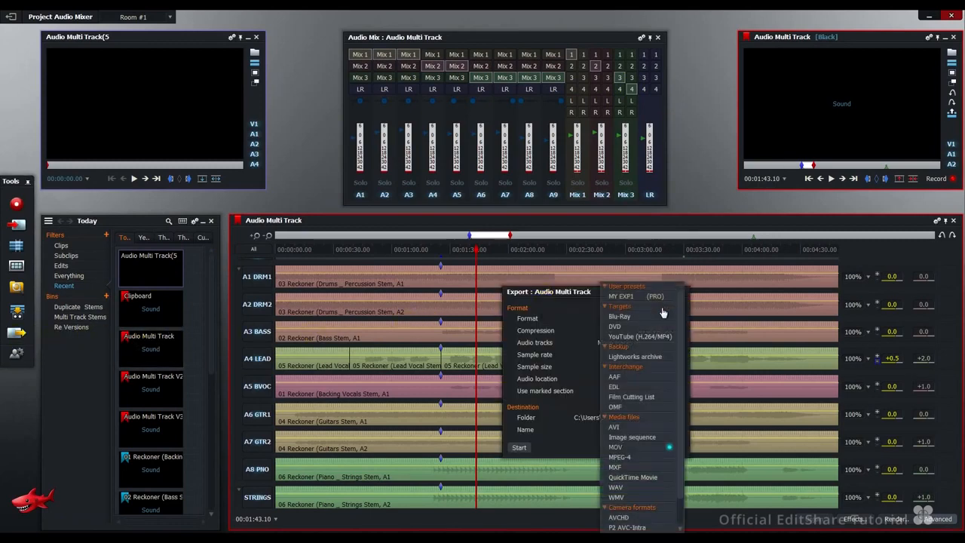
left_click(661, 448)
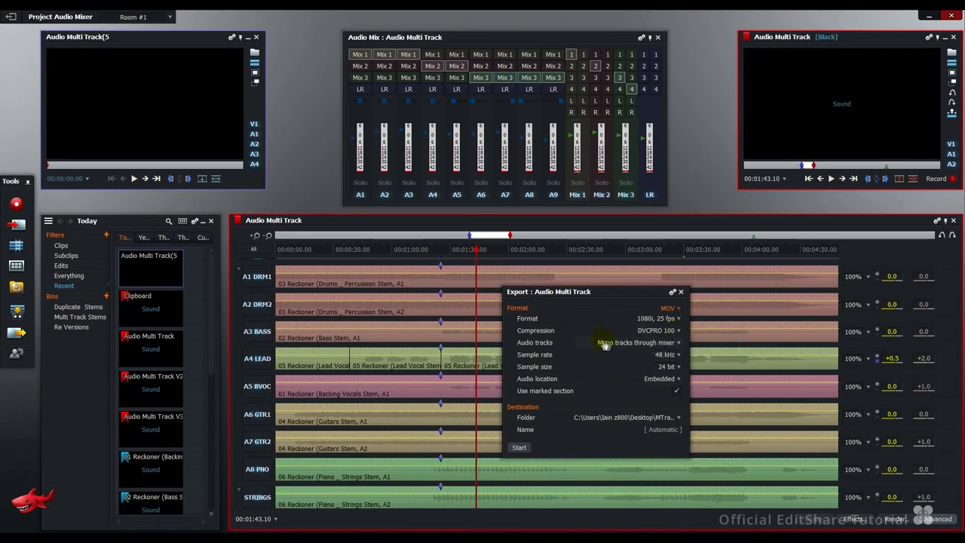
left_click(659, 379)
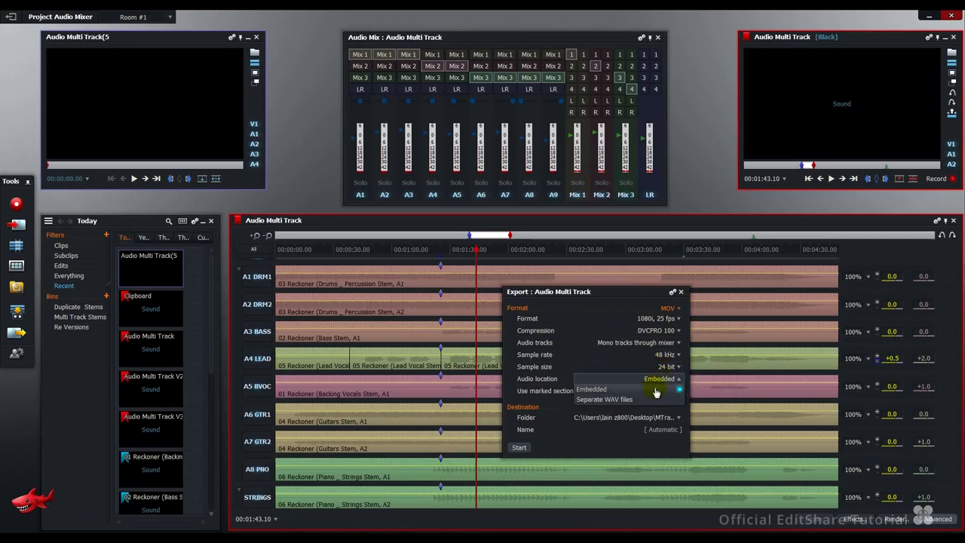
left_click(654, 388)
left_click(519, 449)
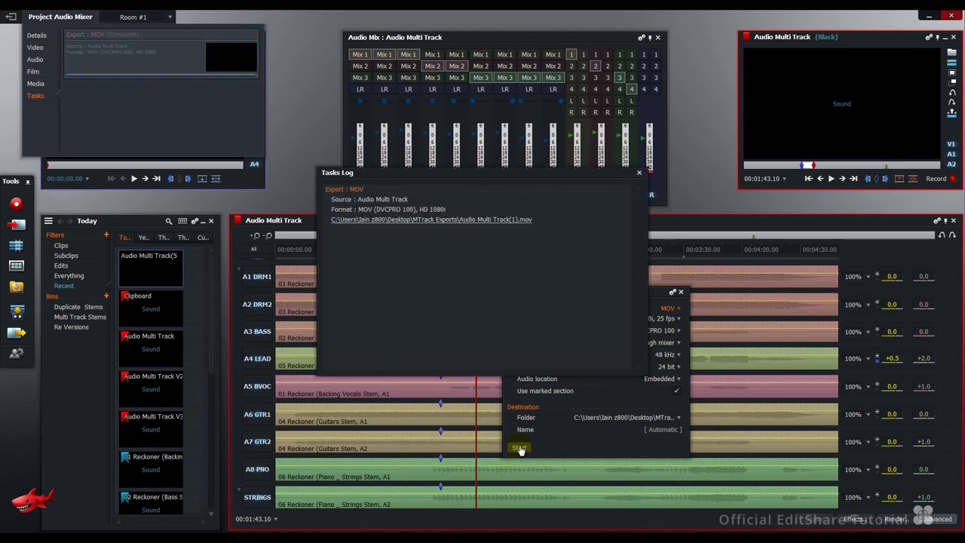
Open the exported file's folder from the Tasks Log, import Audio Multi Track(1).mov and load it into the source viewer
left_click(496, 219)
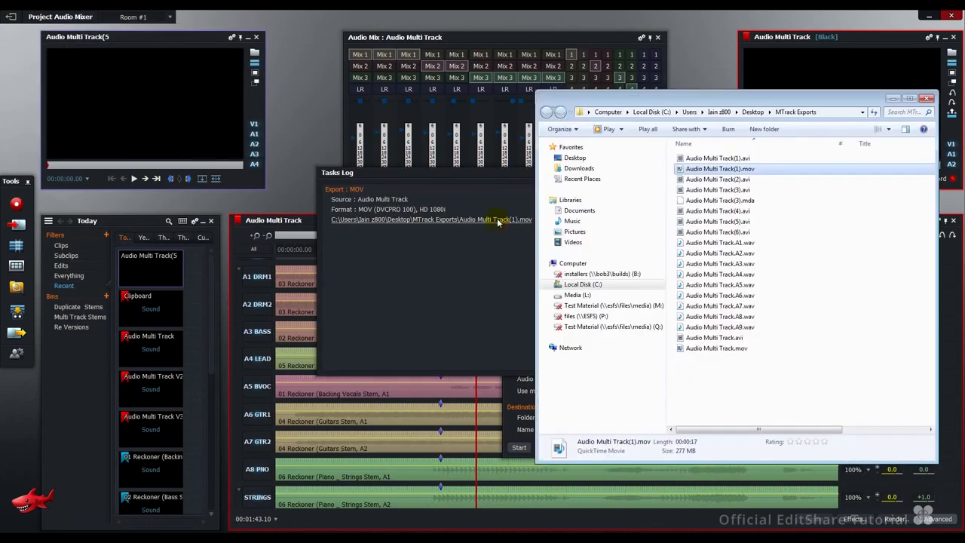
left_click_drag(681, 168, 290, 94)
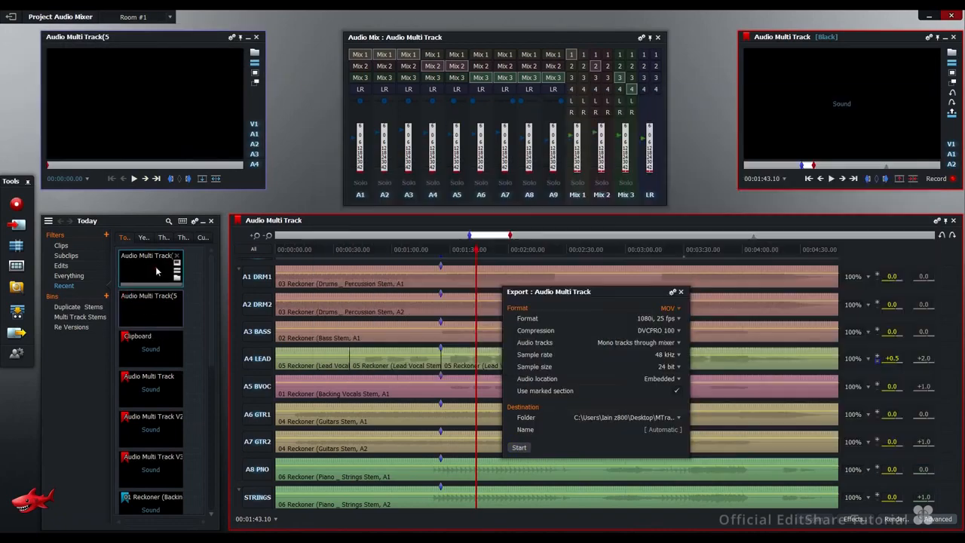
left_click_drag(156, 271, 157, 110)
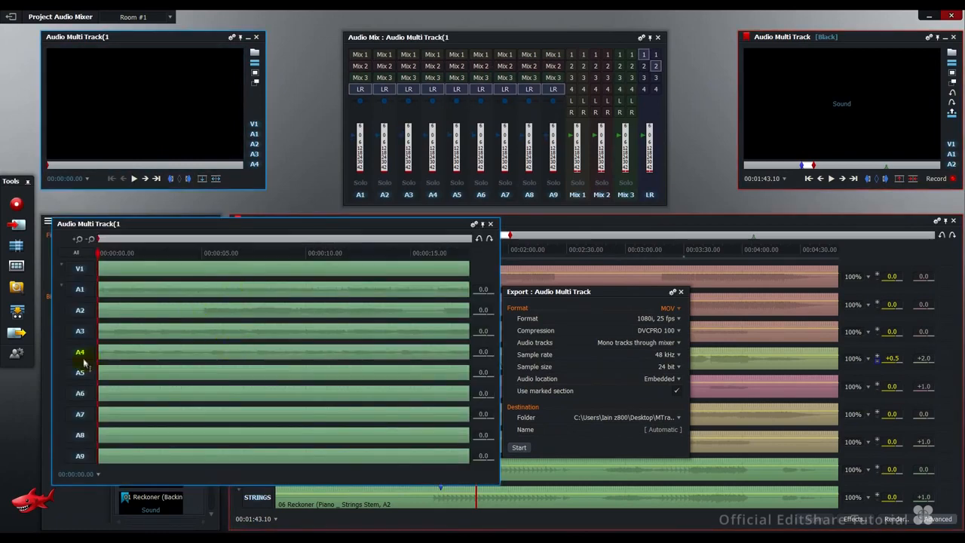
Increase the height of tracks A1 to A4 in the imported clip's timeline to show their waveforms
left_click_drag(87, 362, 89, 388)
left_click_drag(86, 341, 85, 379)
left_click_drag(81, 318, 85, 347)
left_click_drag(84, 294, 88, 334)
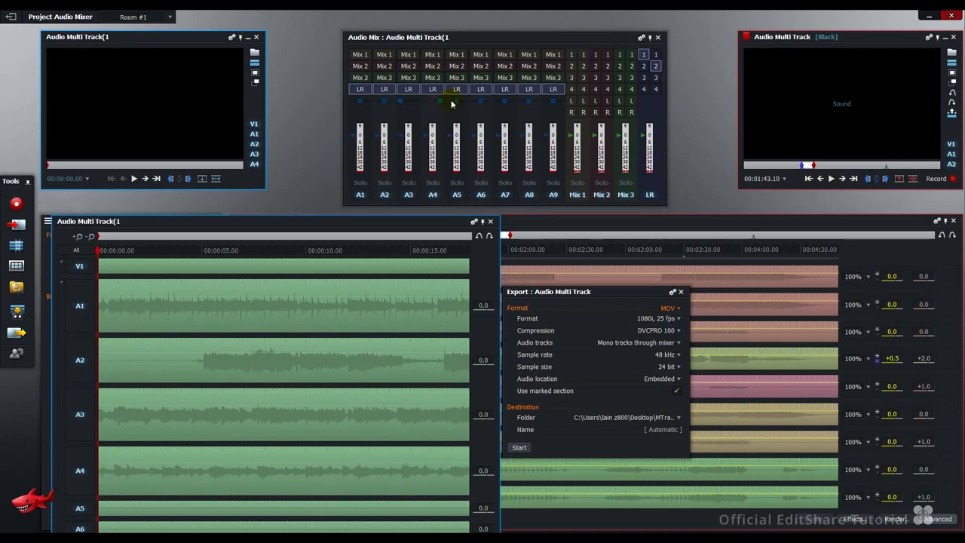
Mute A2, A3 and A4 of the imported clip, play it, and re-enable the three tracks one after another
left_click(435, 196)
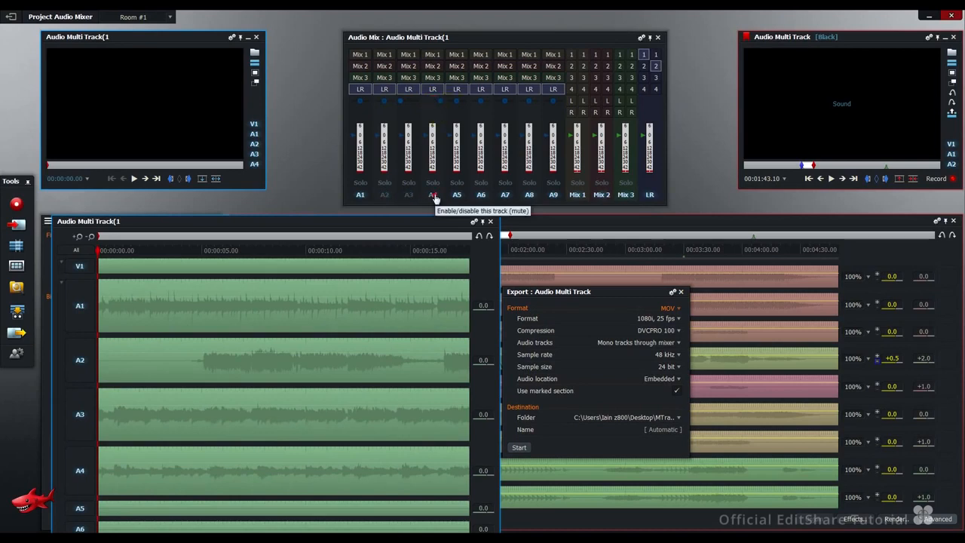
key("space")
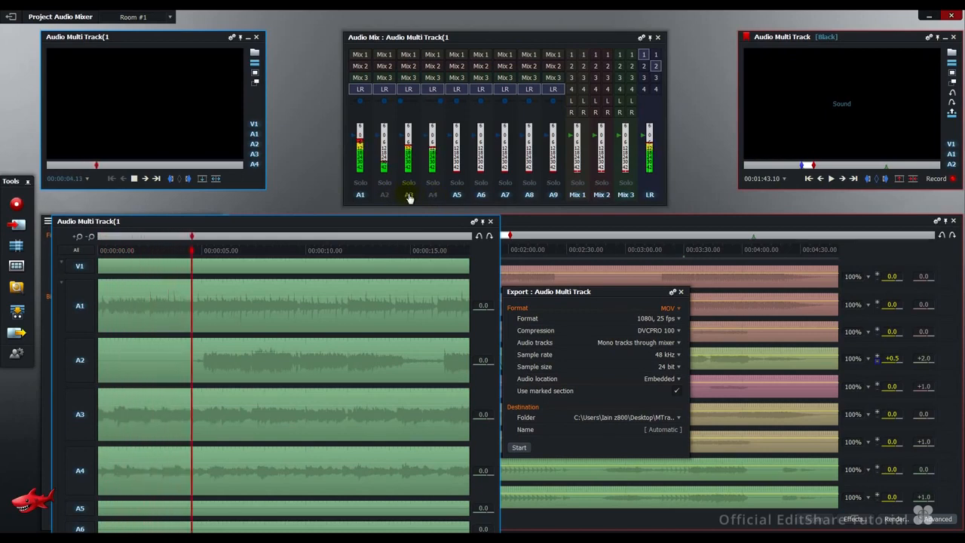
left_click(386, 195)
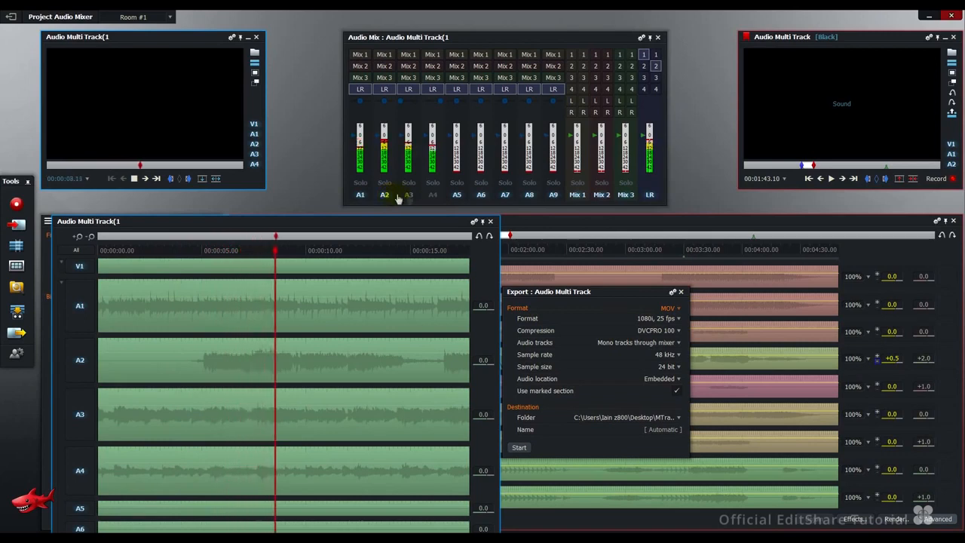
left_click(410, 197)
left_click(432, 195)
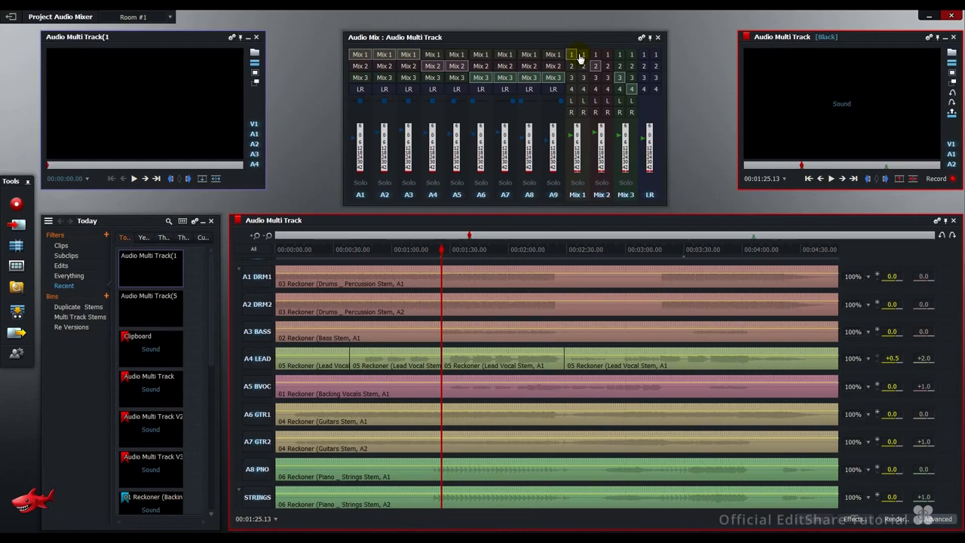
Leave the project for the Projects Browser and change the IO device from System Sound in the system settings
left_click(10, 16)
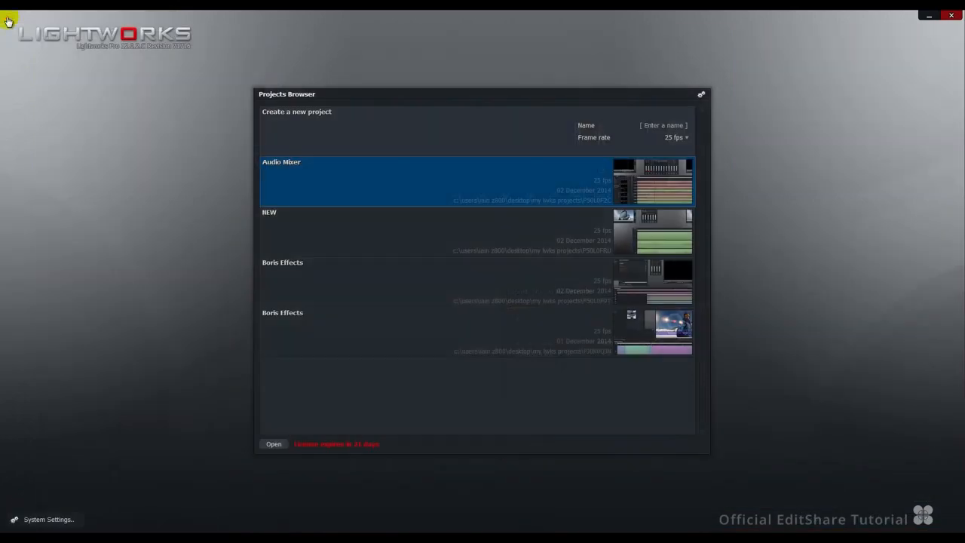
left_click(59, 520)
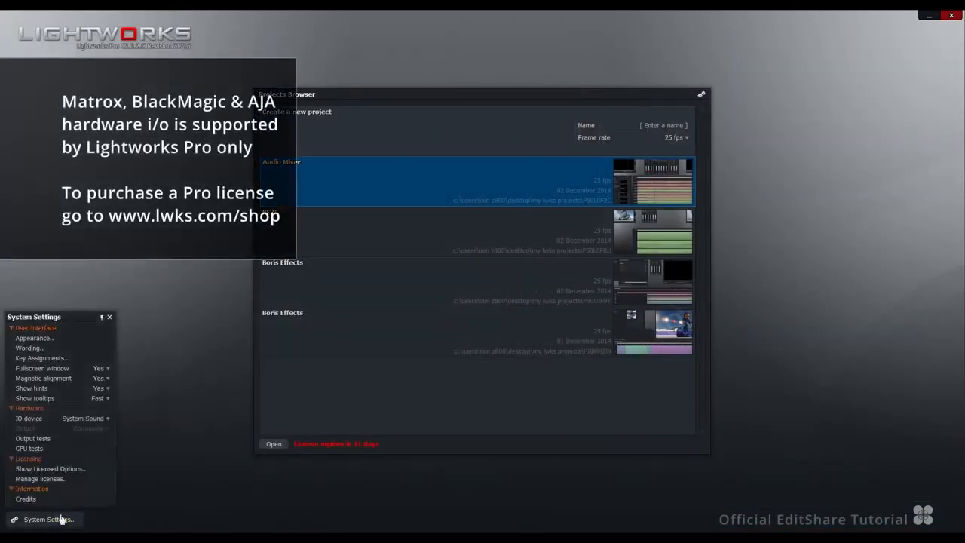
left_click(96, 421)
left_click(99, 439)
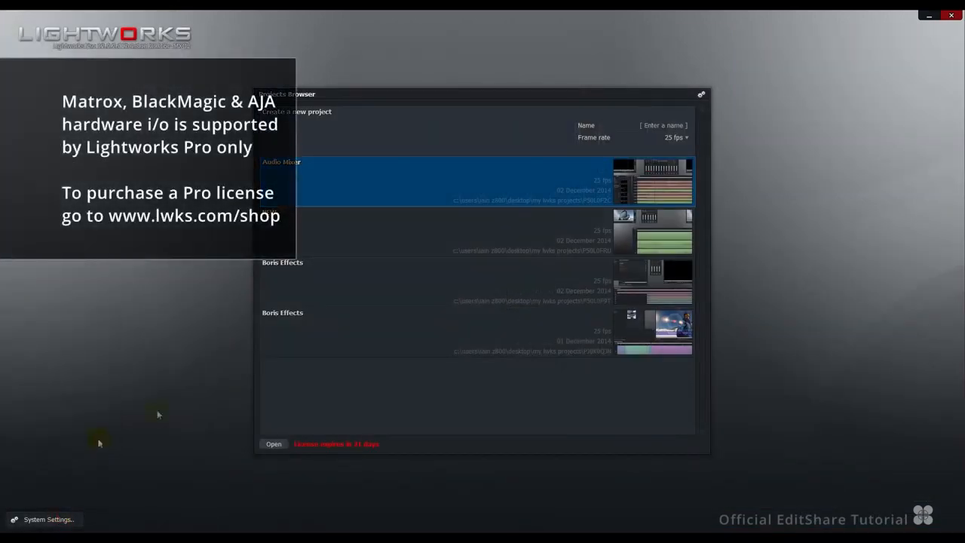
Start recording the SDI hardware output and route Mix 1's left channel to output 1 in the edit's mixer
left_click(806, 185)
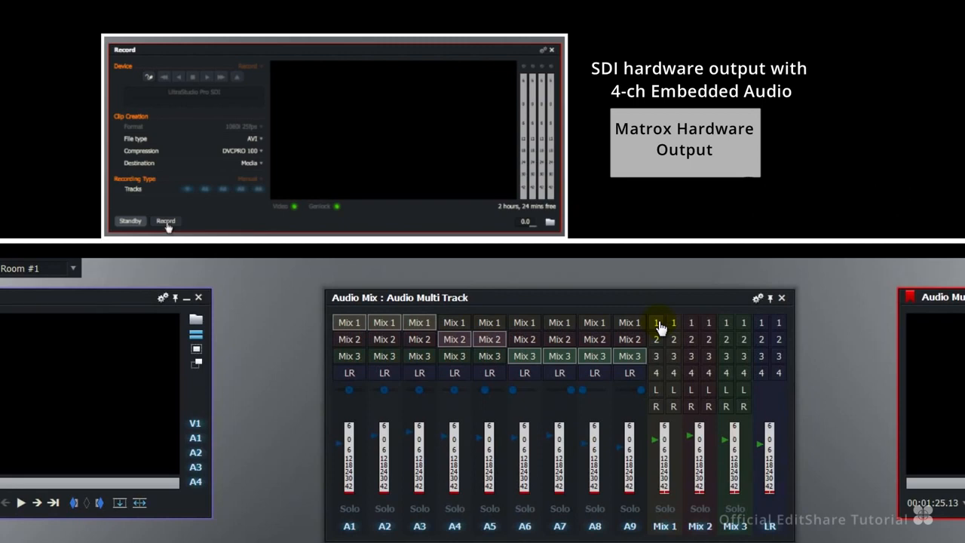
left_click(168, 225)
left_click(659, 325)
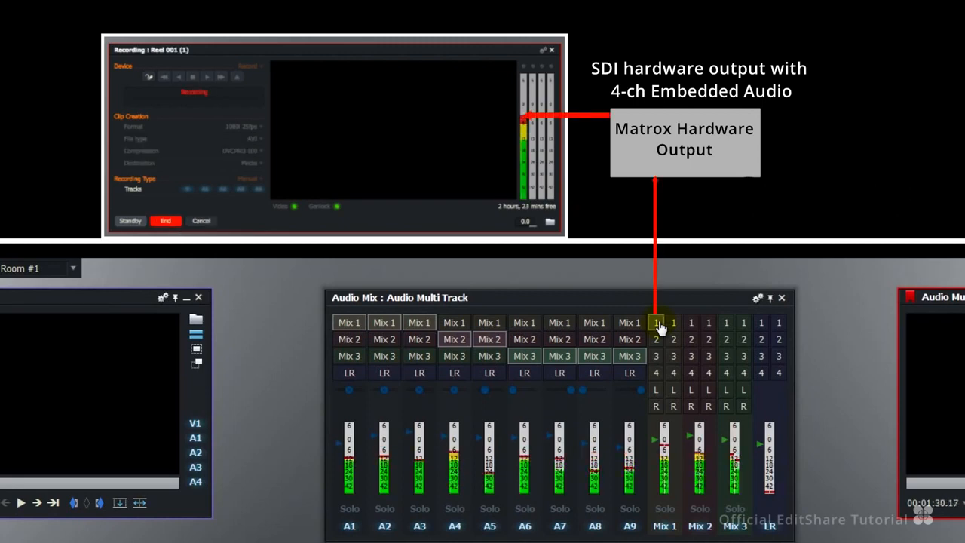